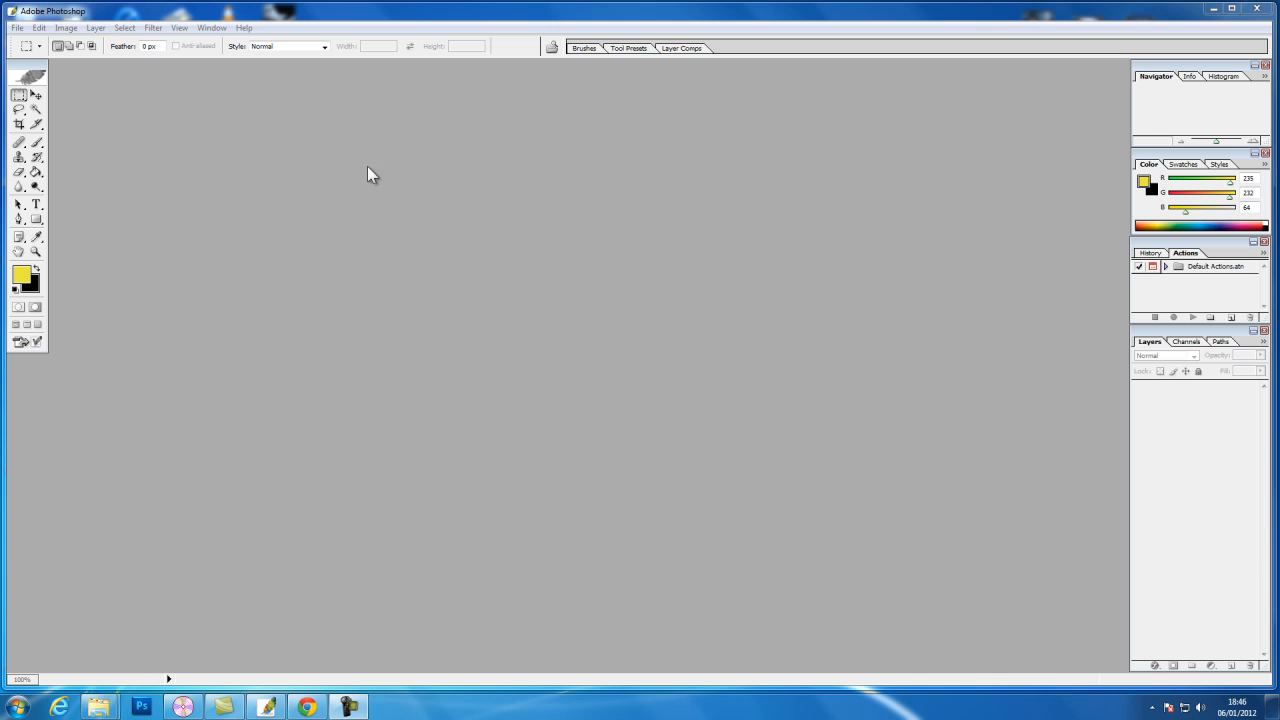
Open the Ducky image from the Samples folder
click(18, 28)
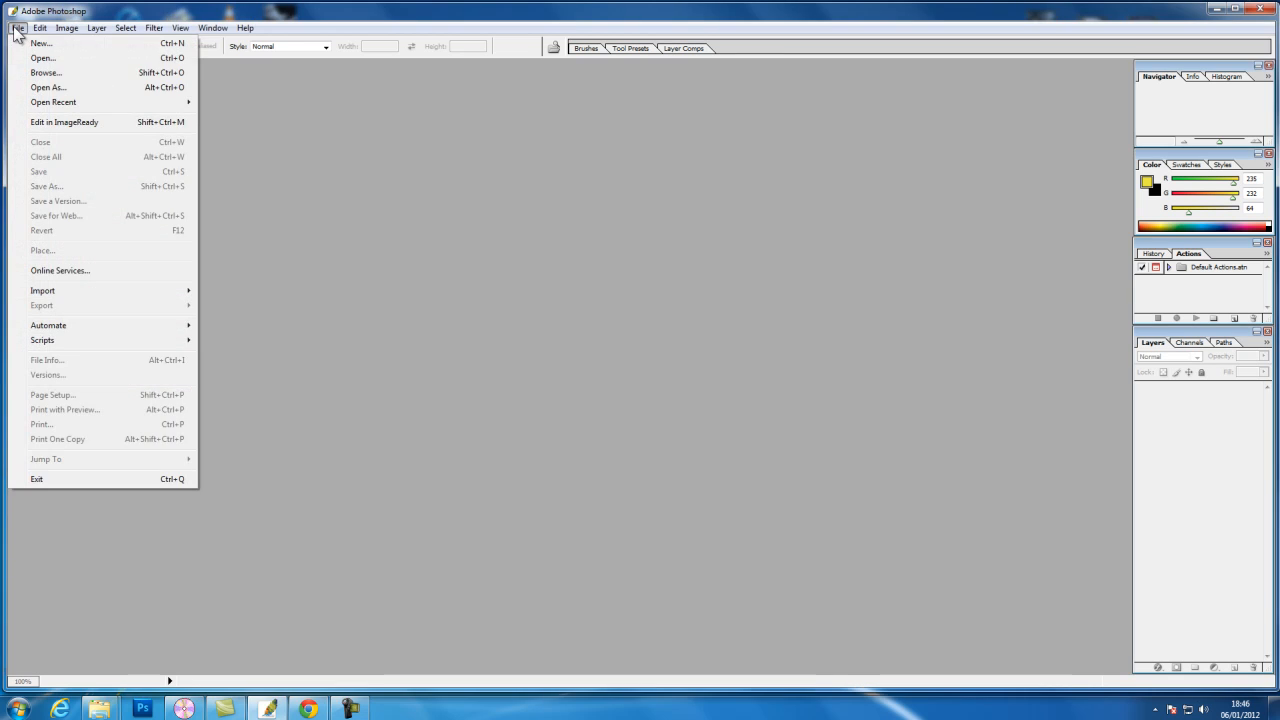
click(43, 58)
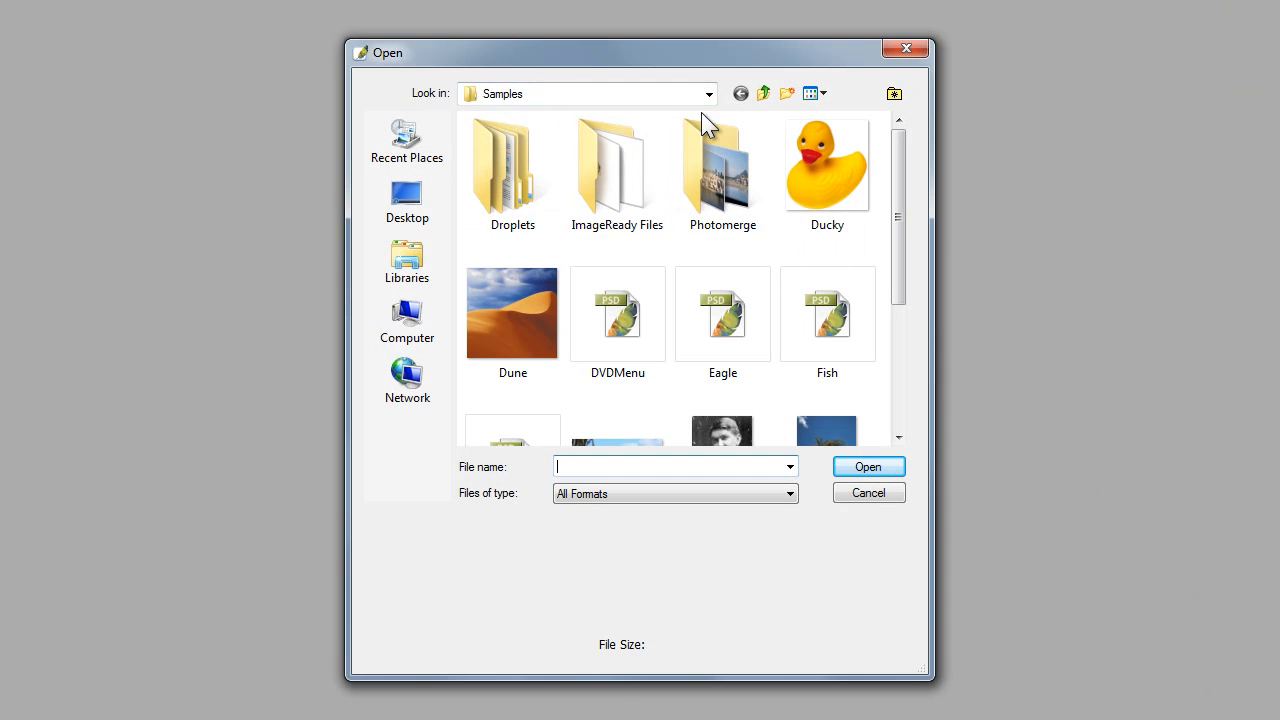
click(823, 174)
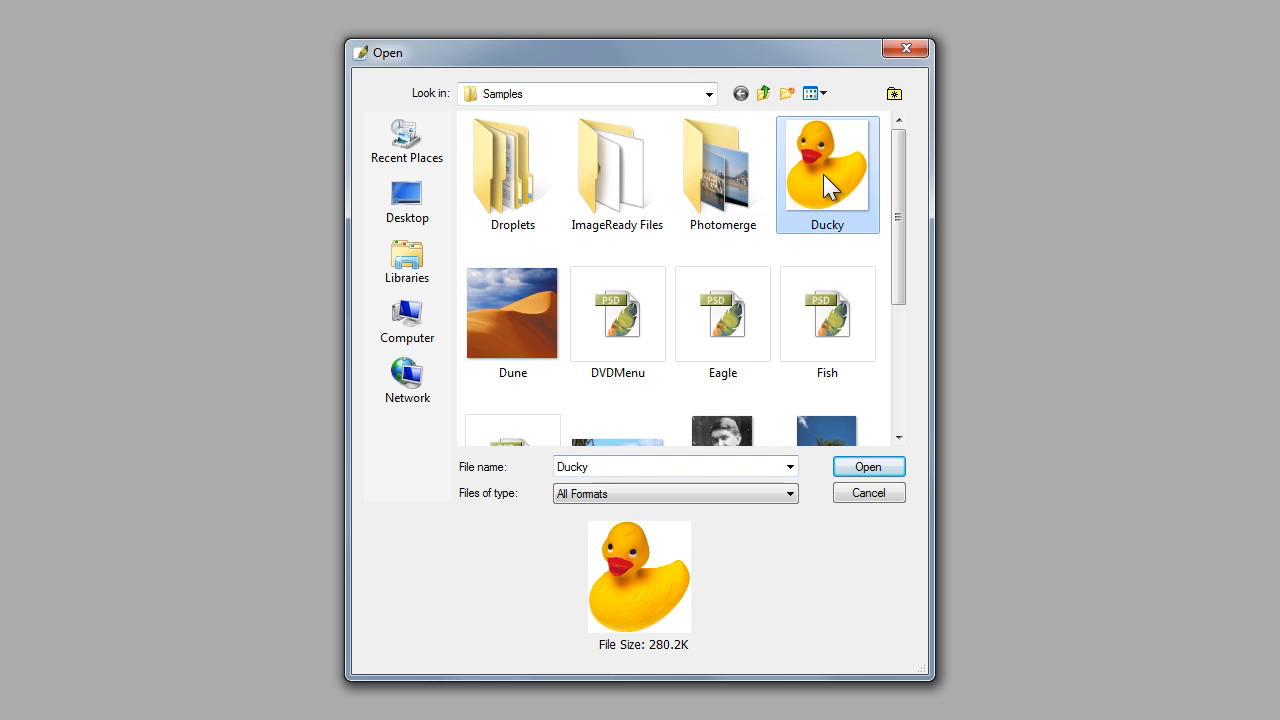
click(709, 94)
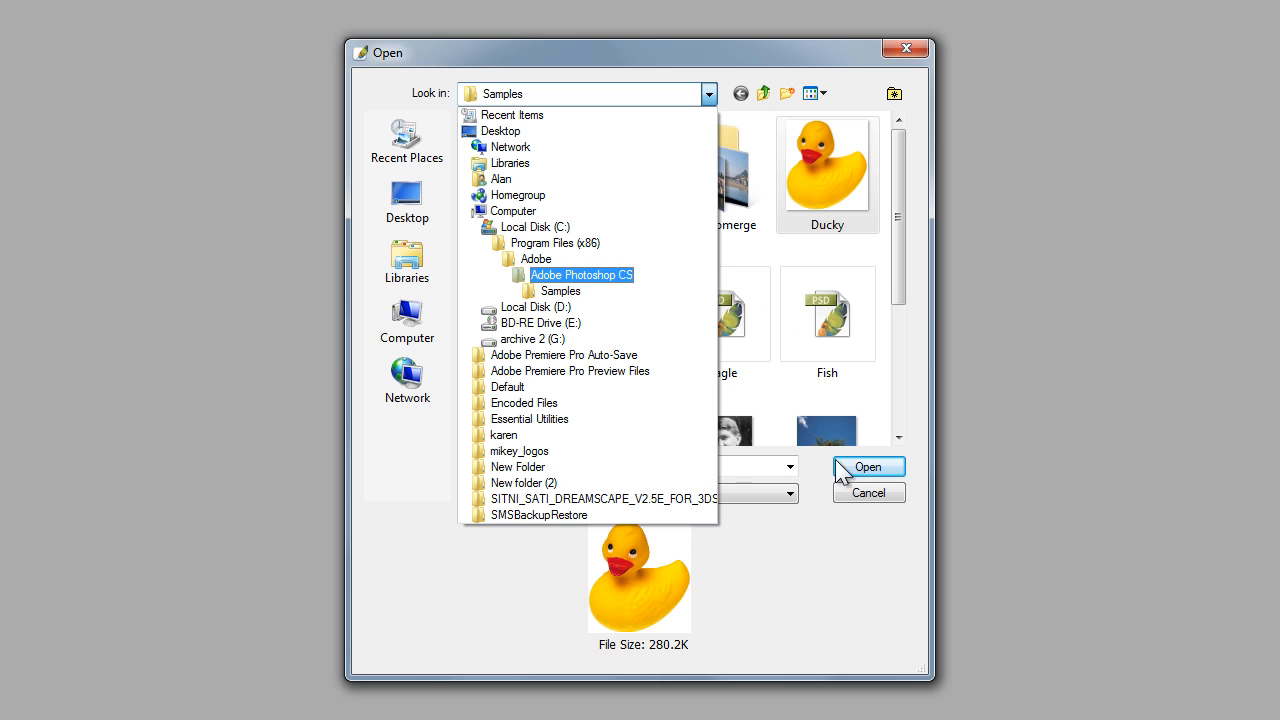
click(921, 444)
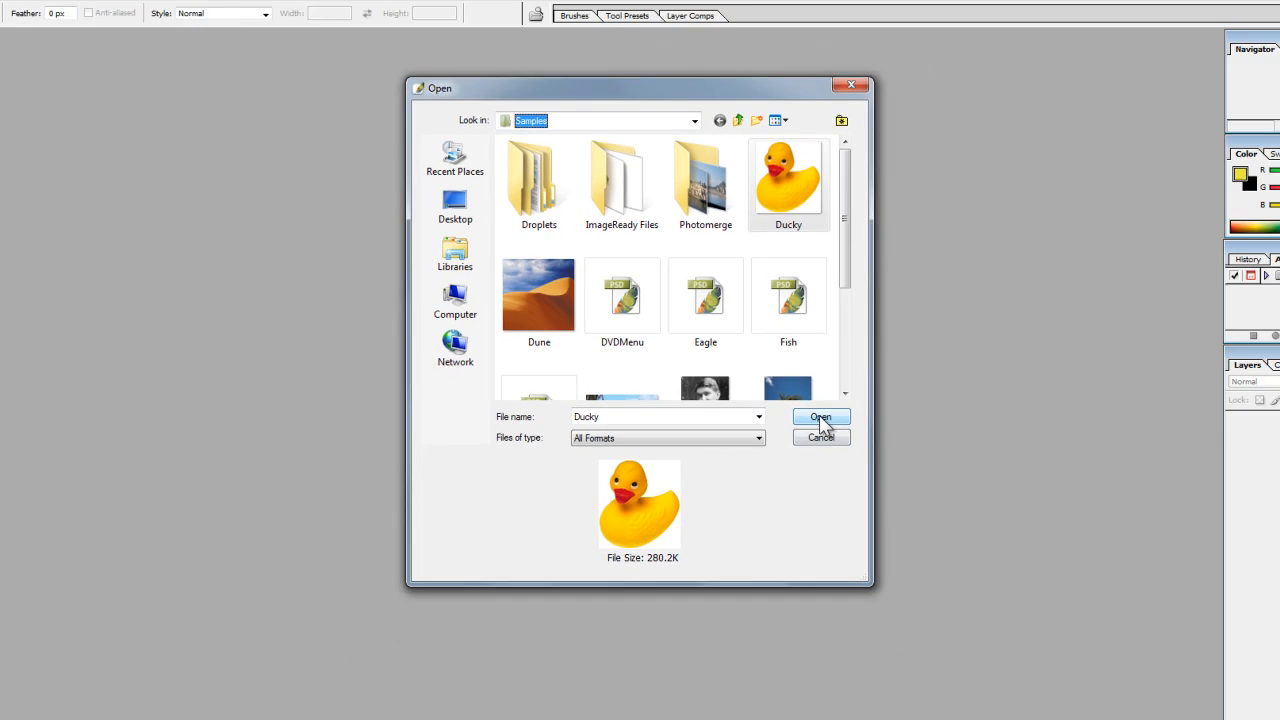
click(868, 470)
Enlarge the Ducky.tif window to leave grey space around the canvas and position it near the middle of the workspace
drag(266, 74, 623, 107)
drag(734, 486, 838, 585)
drag(628, 112, 578, 85)
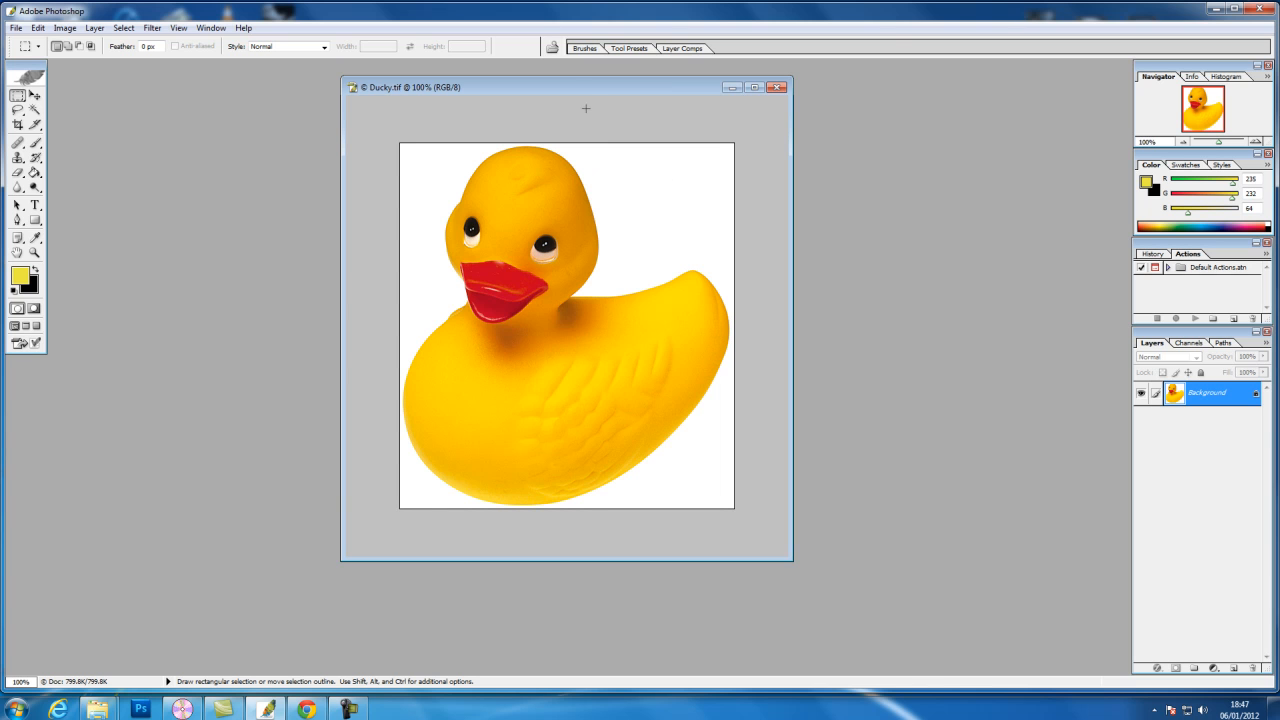
mouse_move(578, 84)
mouse_down()
mouse_move(566, 74)
mouse_move(576, 81)
mouse_up()
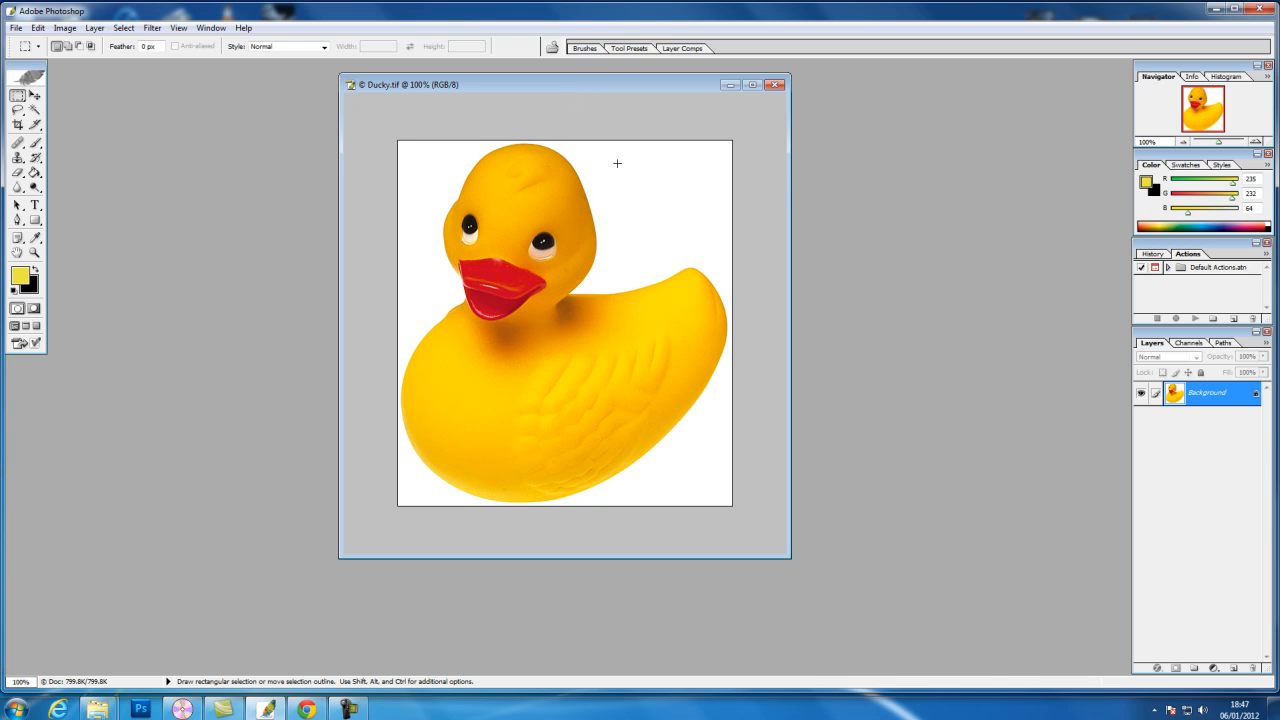
drag(582, 82, 592, 79)
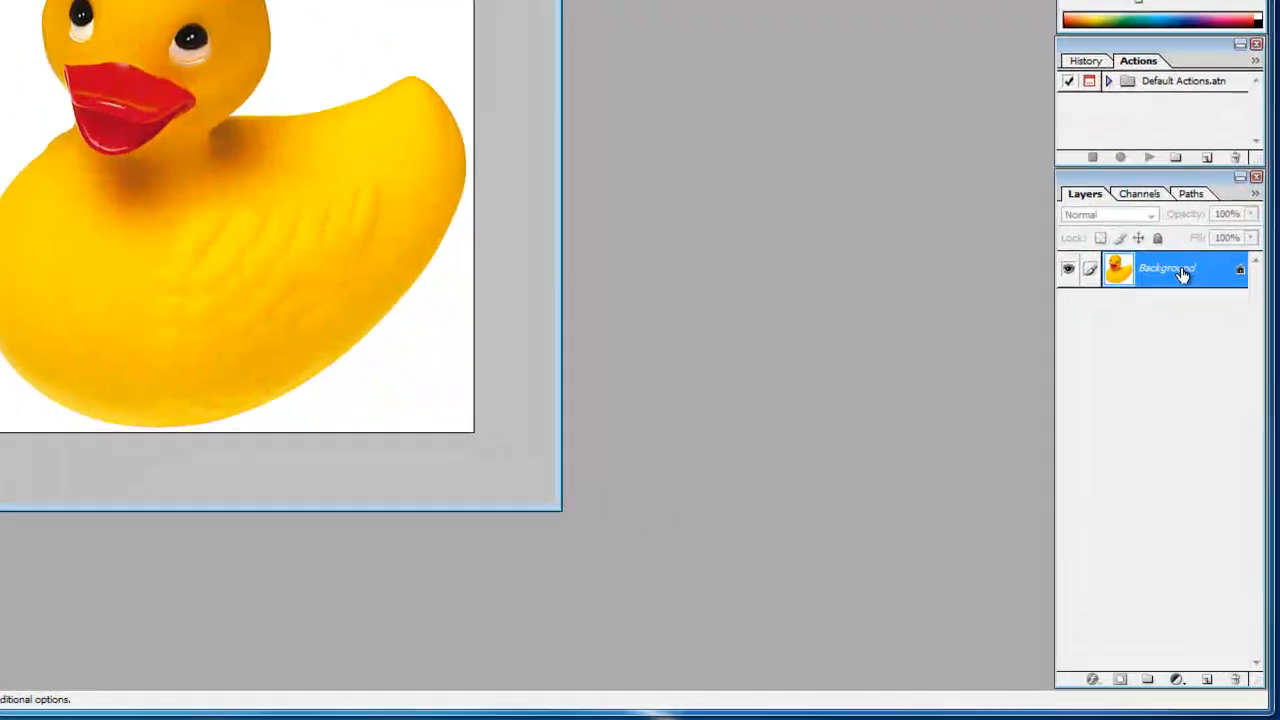
Convert the locked Background into a regular layer named layer1, keeping Normal mode and 100% opacity
double_click(1221, 397)
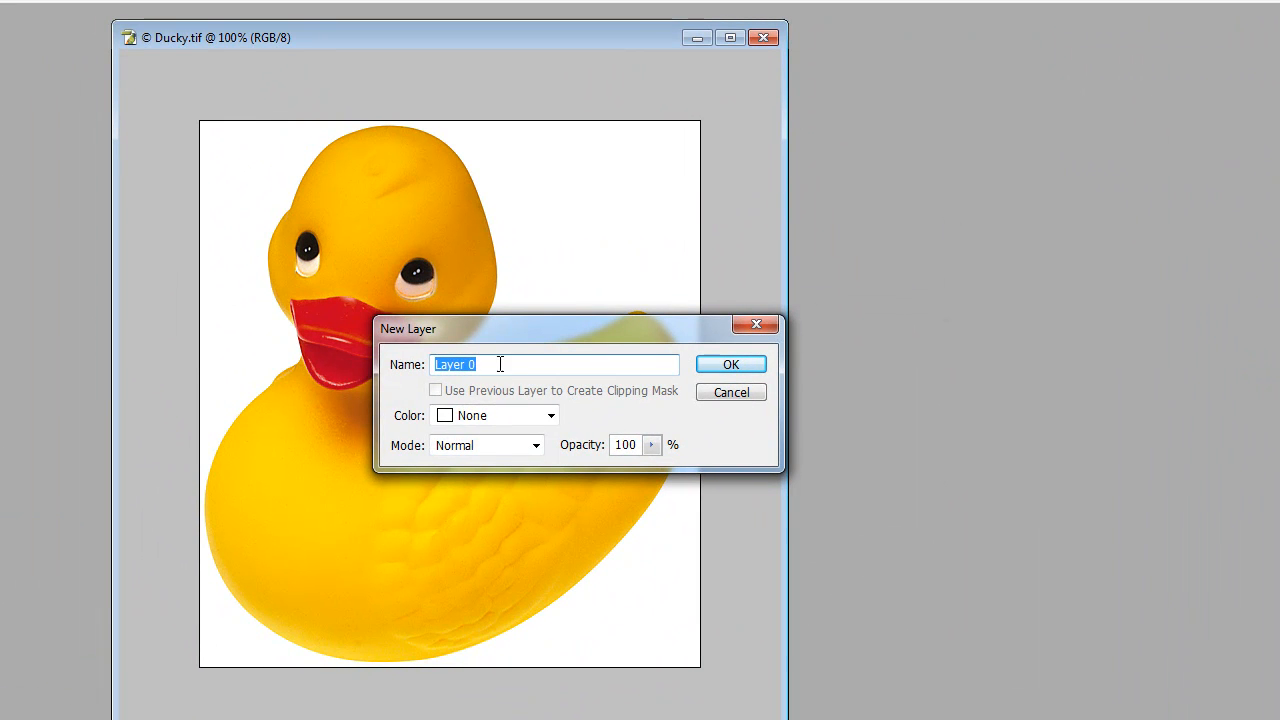
drag(495, 365, 342, 368)
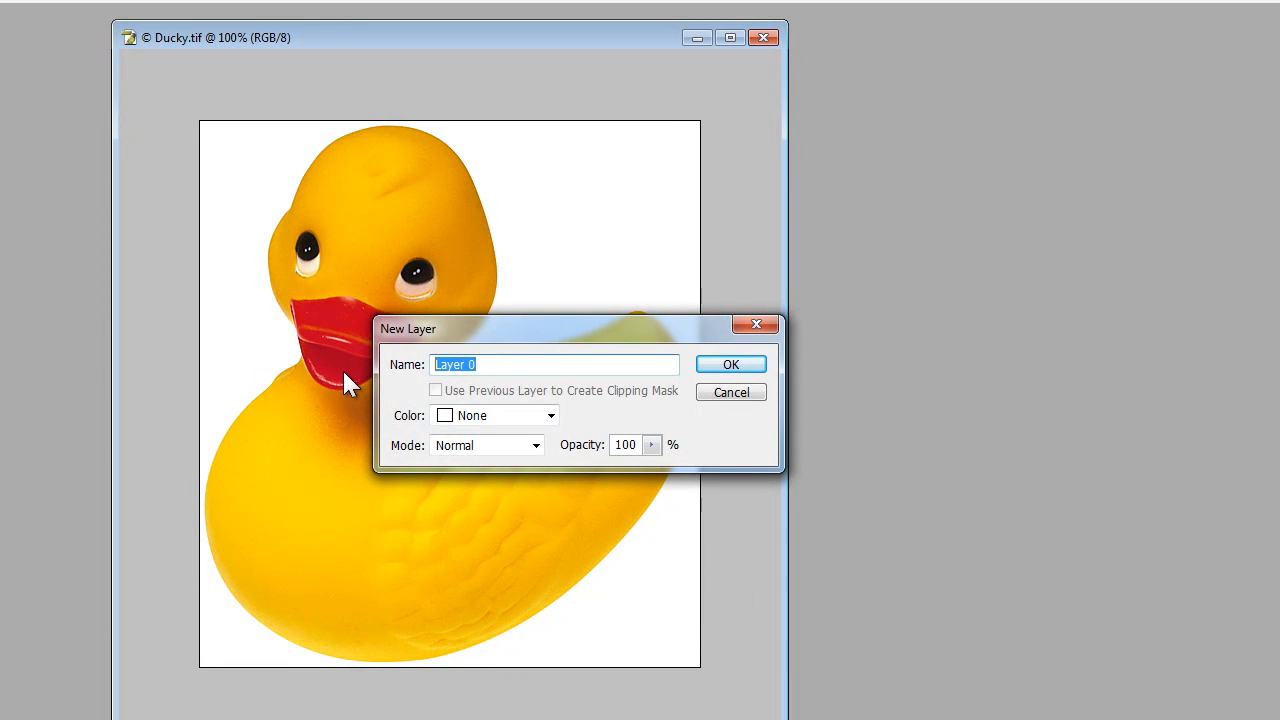
text(layer1)
drag(563, 338, 527, 322)
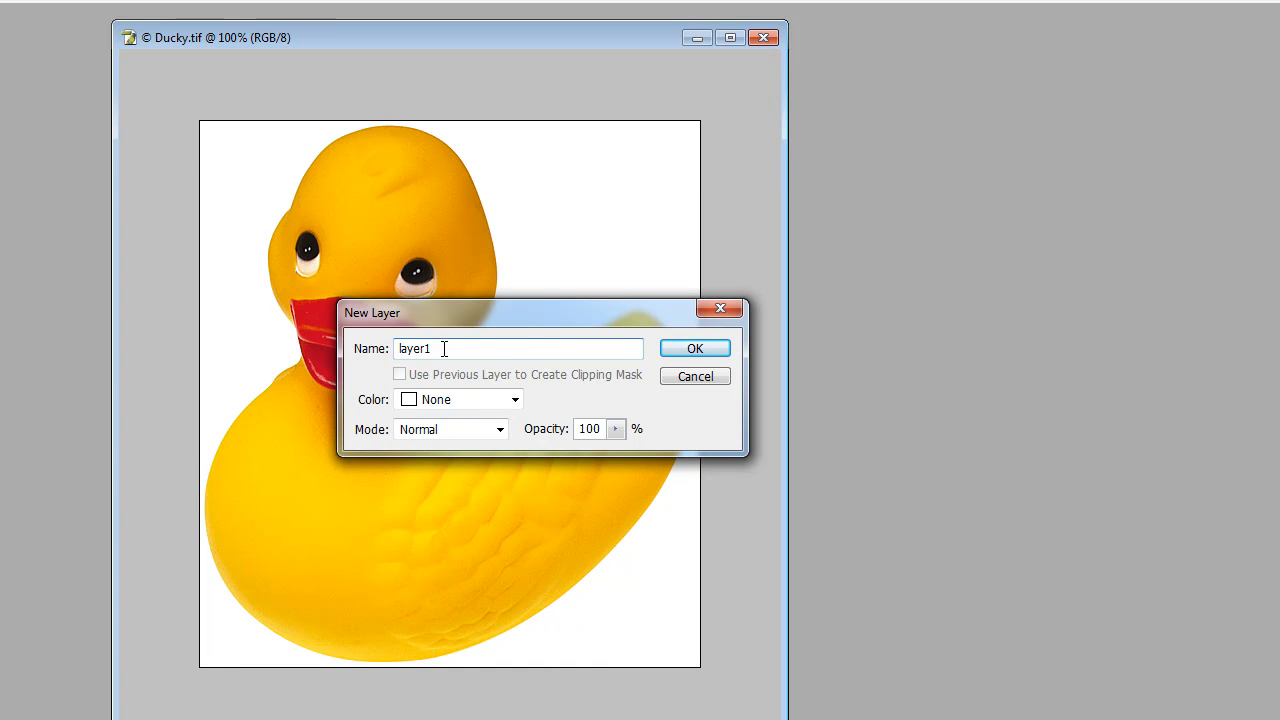
drag(427, 348, 392, 350)
drag(491, 327, 531, 334)
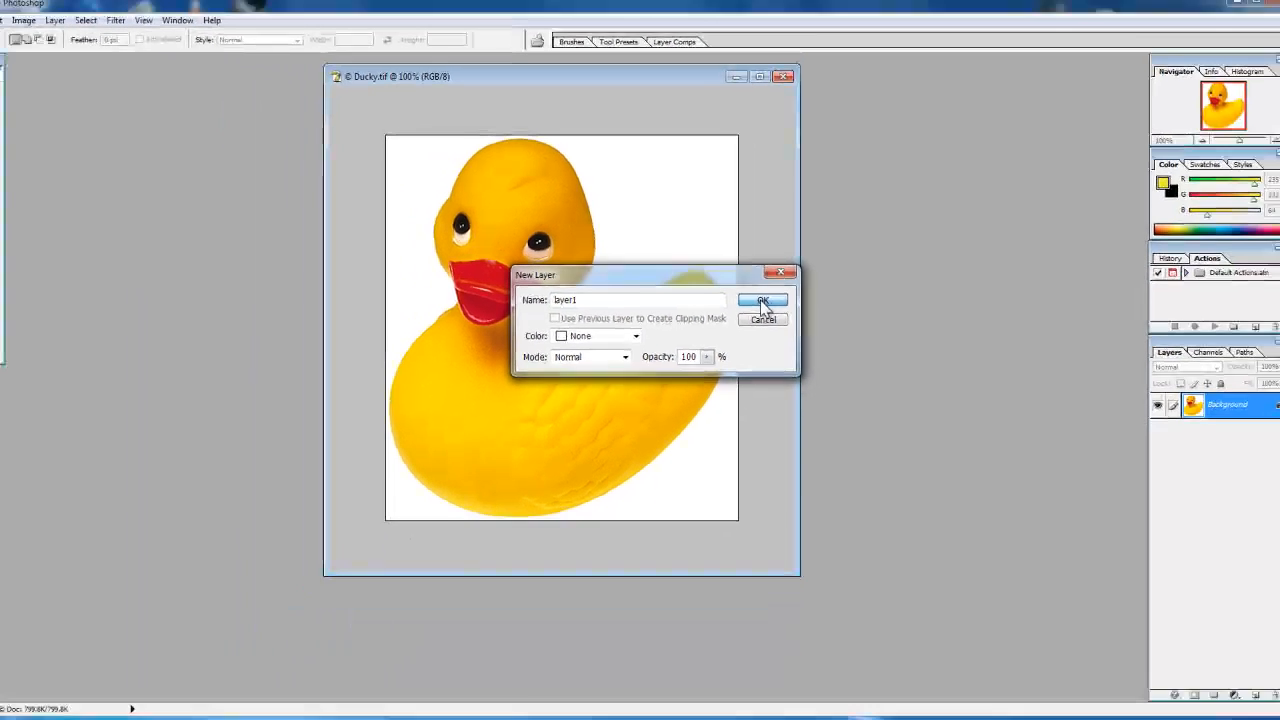
click(735, 357)
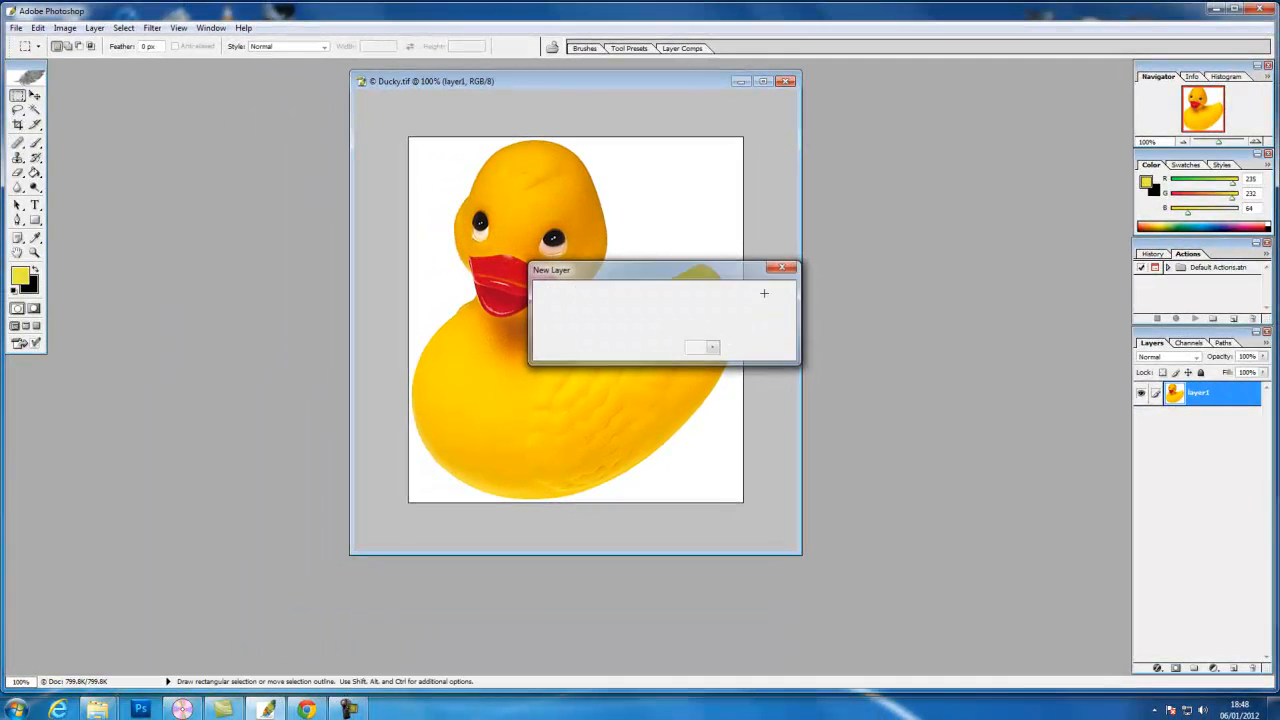
drag(658, 92, 667, 104)
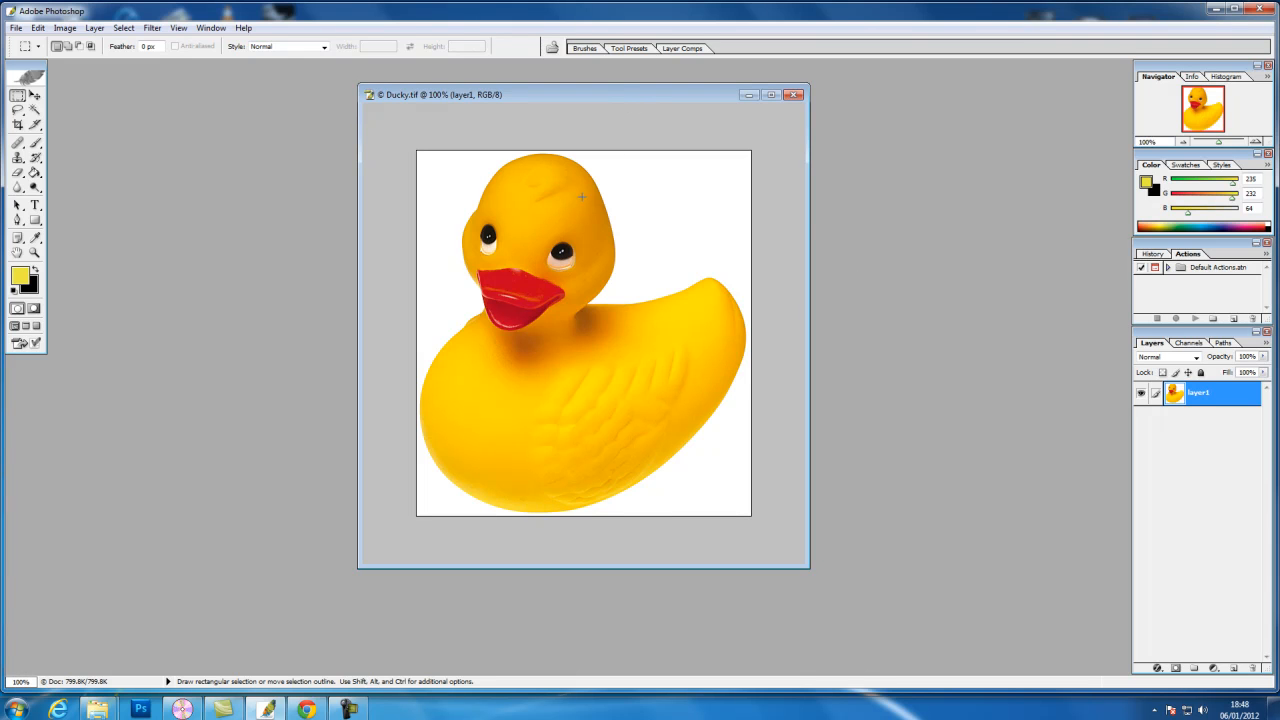
Toggle the visibility of layer1 off and on several times to compare the canvas with and without it, leaving it shown
click(1141, 395)
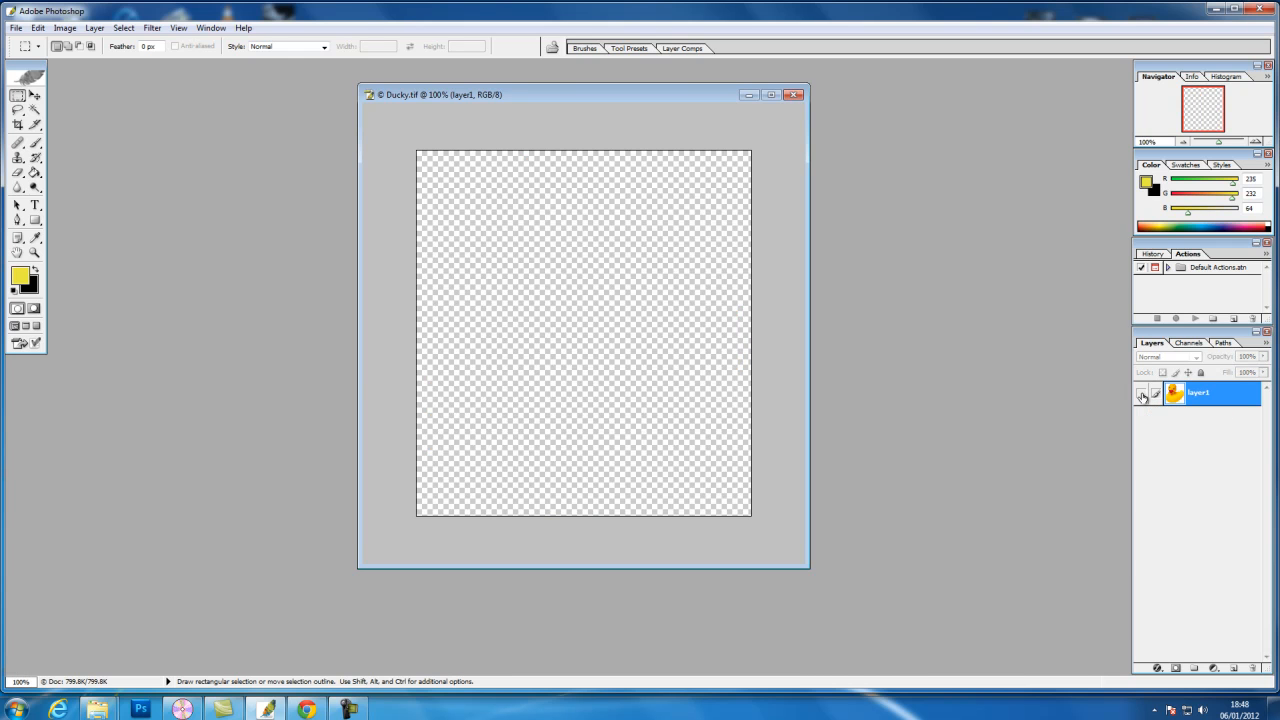
click(1141, 395)
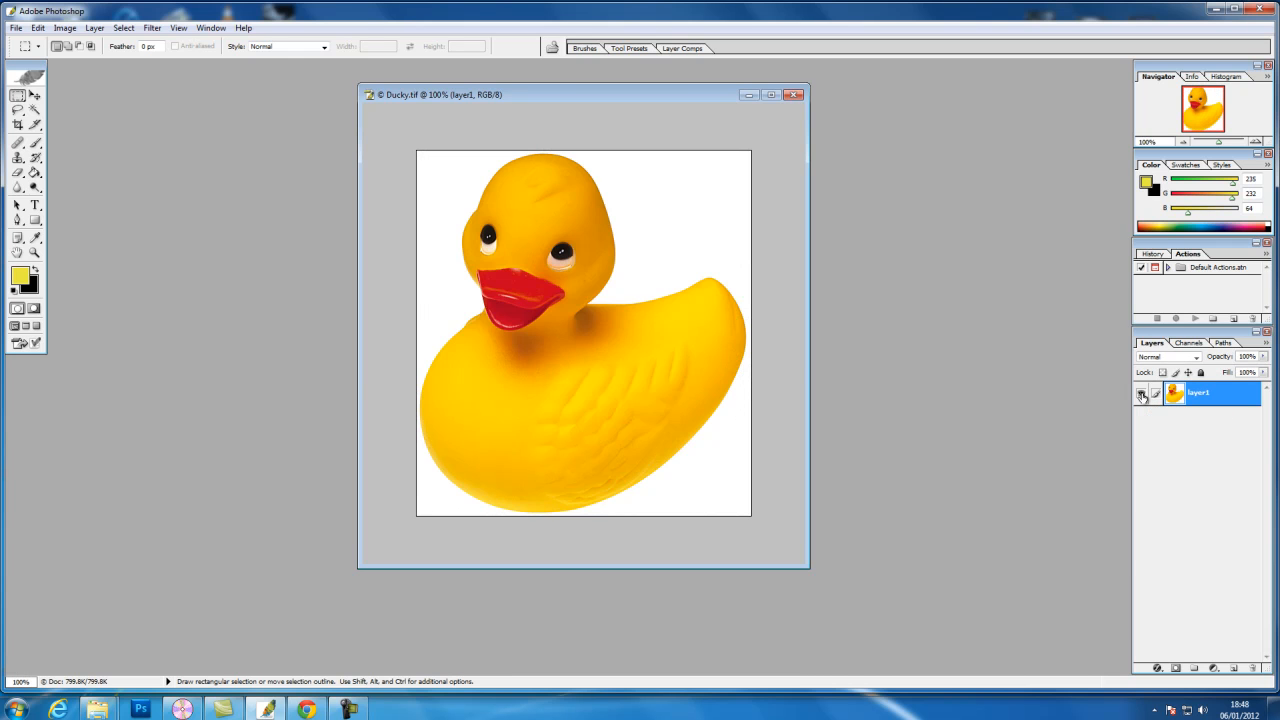
click(1141, 395)
click(1141, 395)
click(1141, 395)
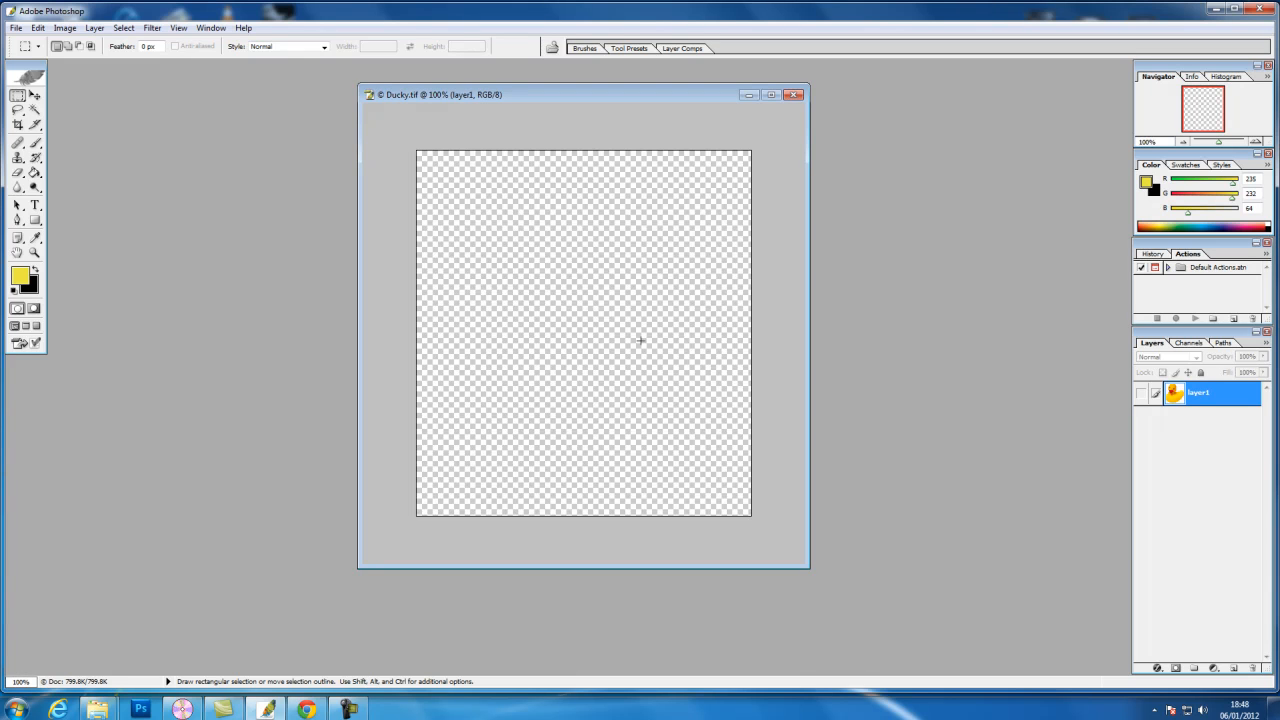
click(1141, 394)
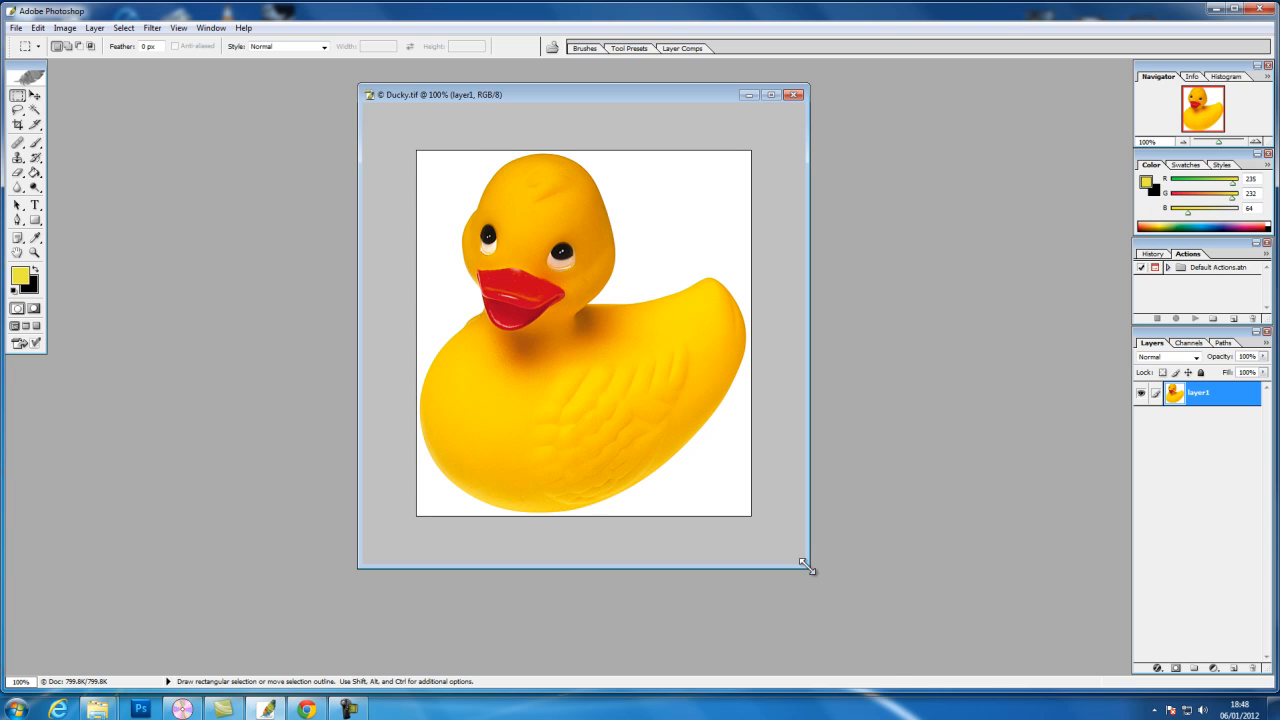
Select a wide rectangular area around the duck's face and beak with the Rectangular Marquee tool
drag(808, 566, 820, 576)
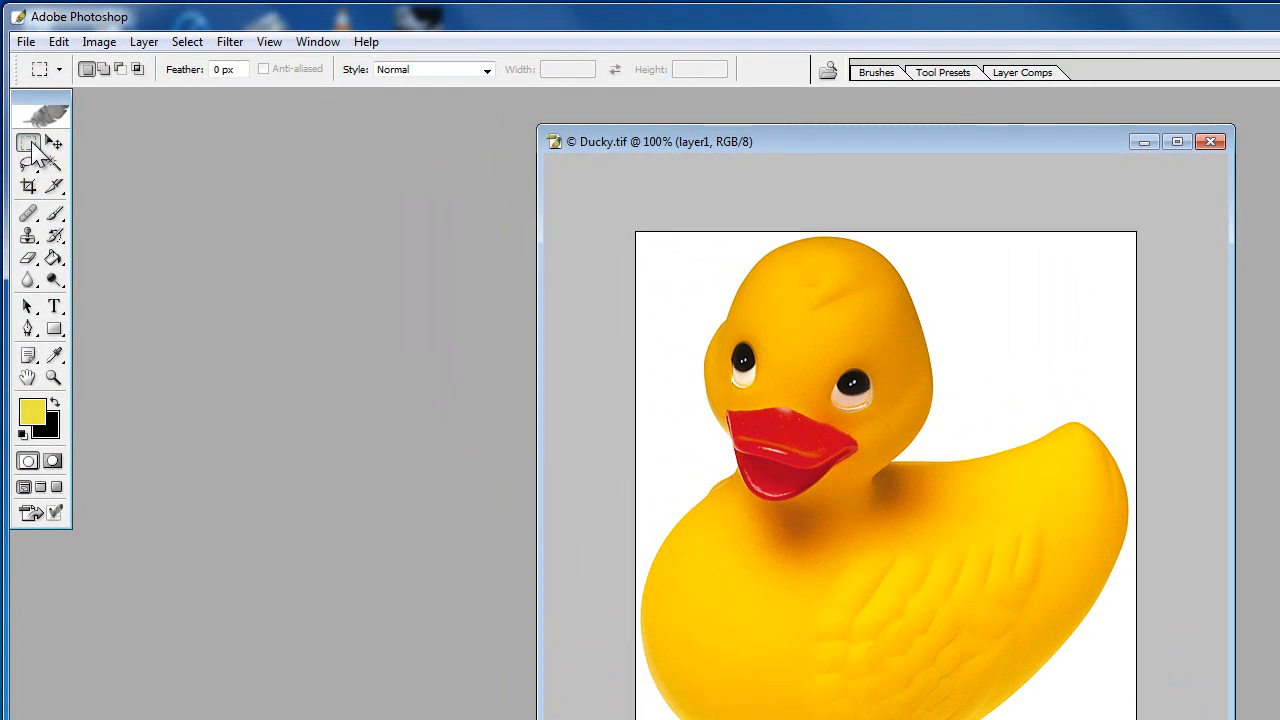
click(29, 144)
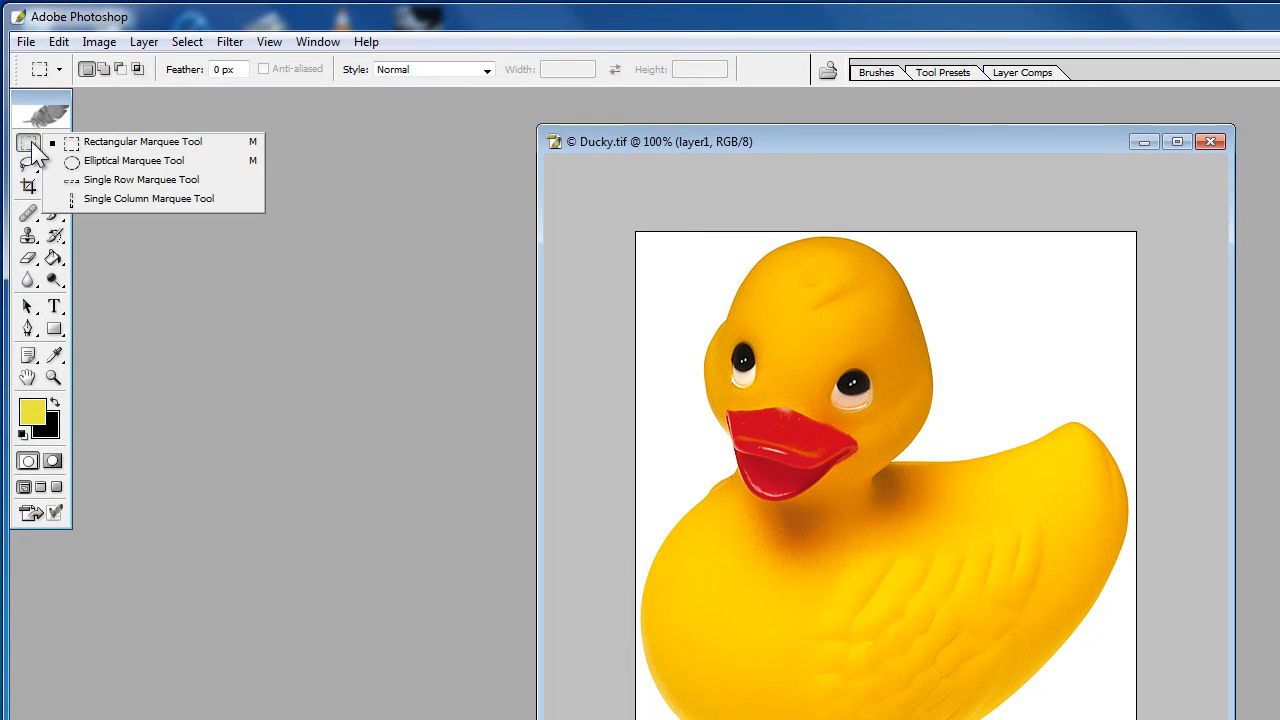
click(110, 161)
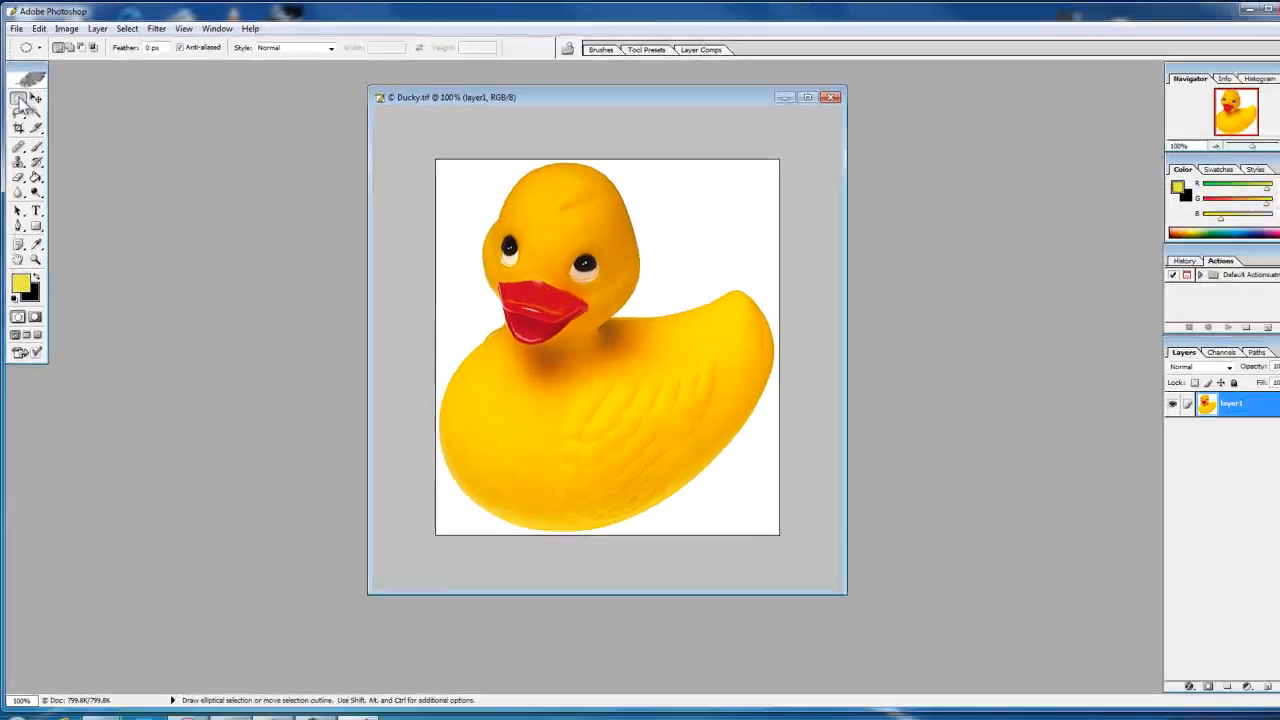
click(19, 98)
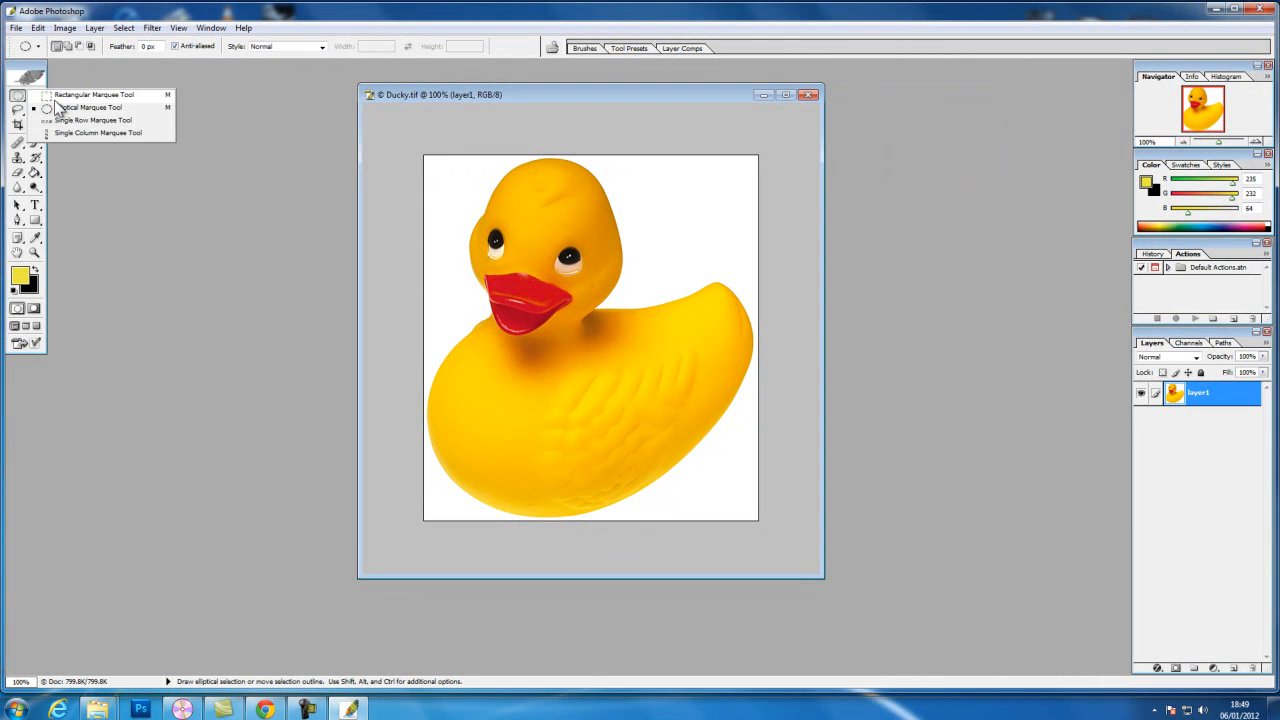
click(85, 94)
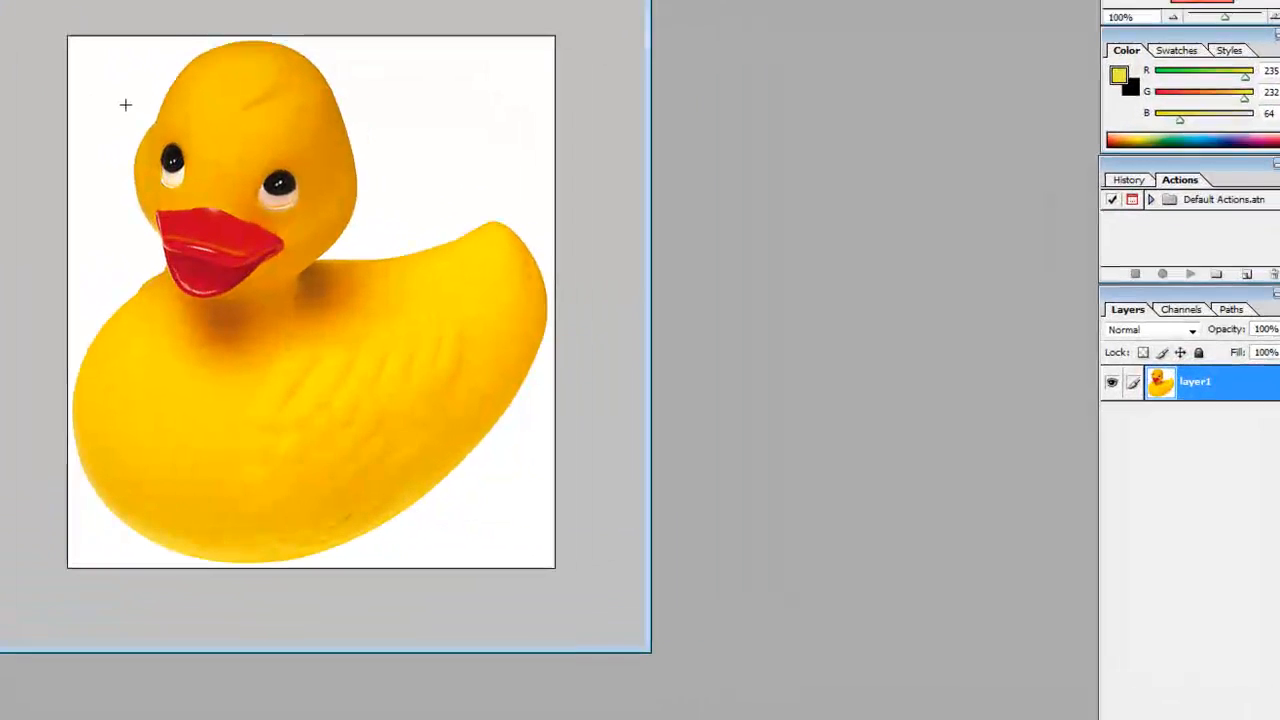
drag(462, 198, 550, 265)
drag(228, 190, 413, 323)
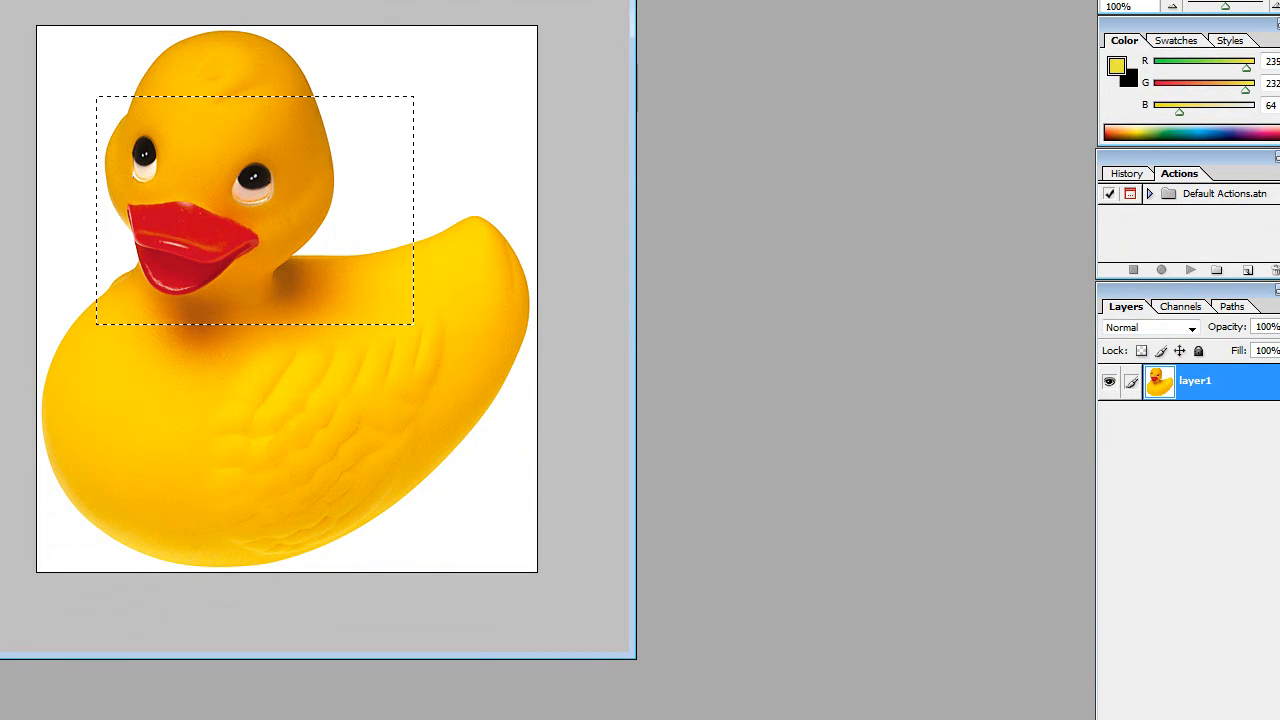
mouse_move(236, 162)
mouse_down()
mouse_move(254, 225)
mouse_move(280, 182)
mouse_move(338, 164)
mouse_move(210, 140)
mouse_move(205, 155)
mouse_move(243, 155)
mouse_move(222, 165)
mouse_up()
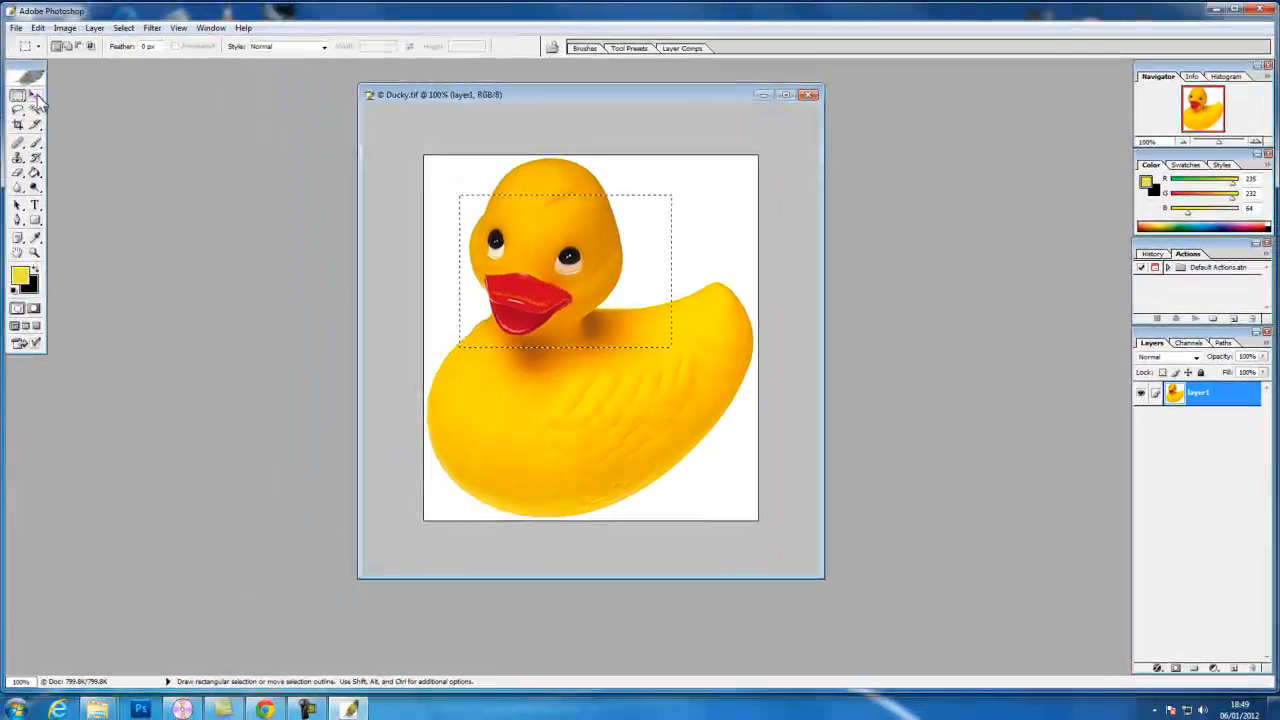
Try moving the selected face area down over the body and back up with the Move tool, and undo the moves
click(34, 95)
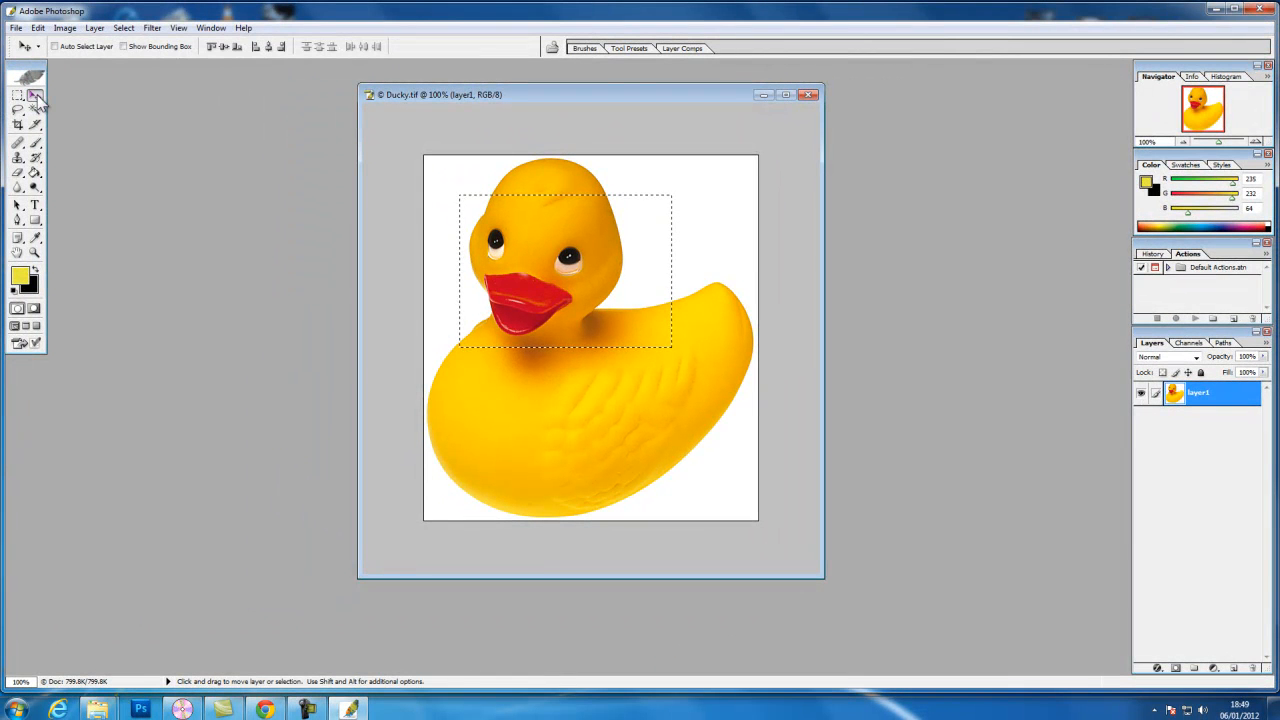
drag(538, 235, 565, 340)
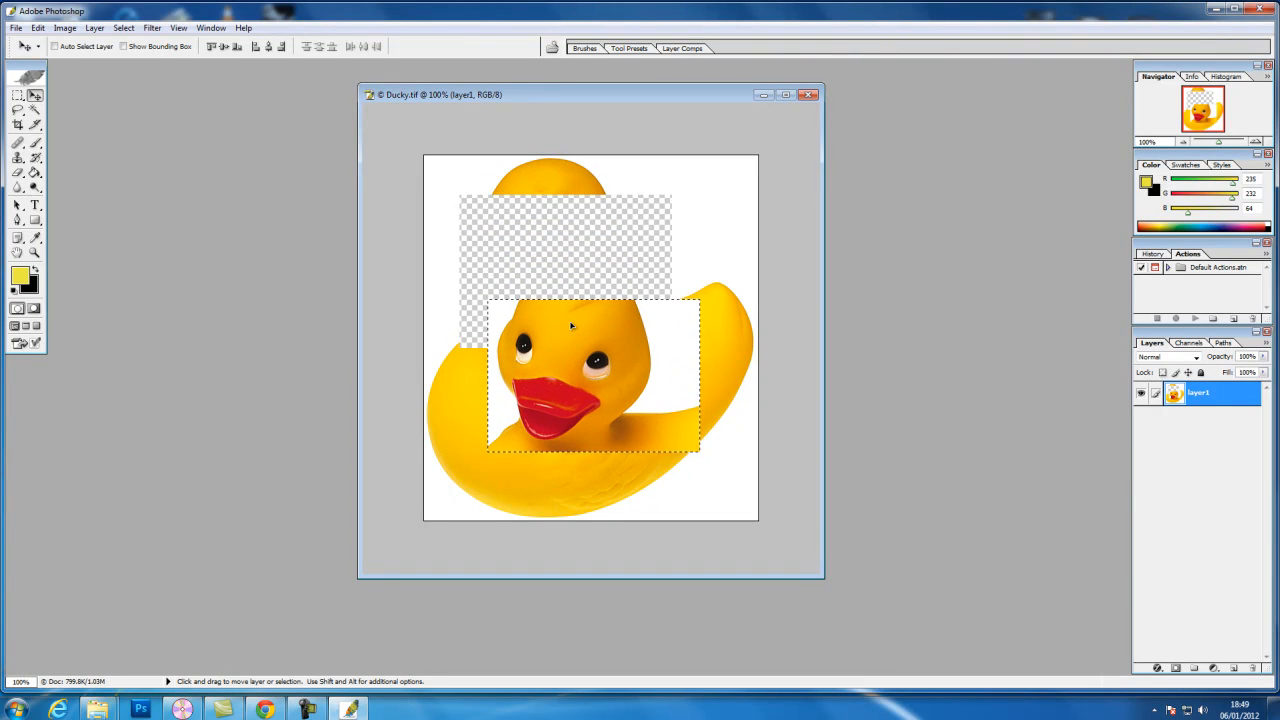
drag(564, 342, 537, 245)
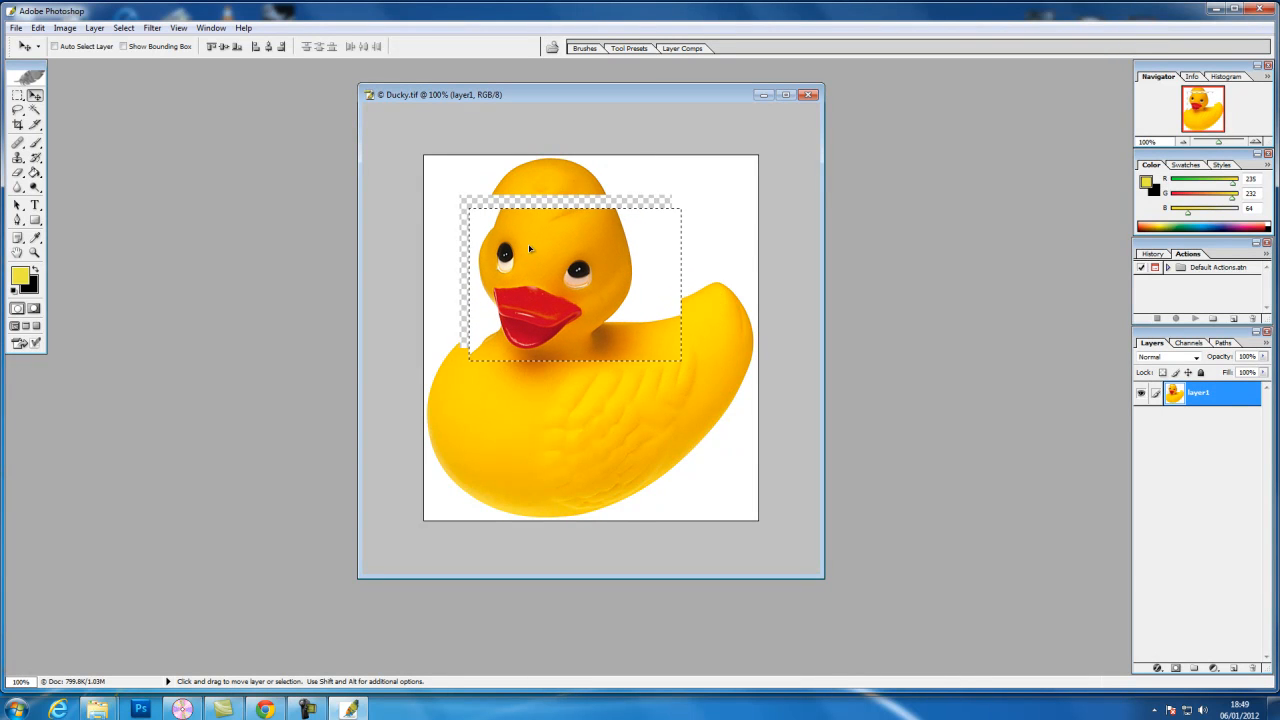
key(ctrl+z)
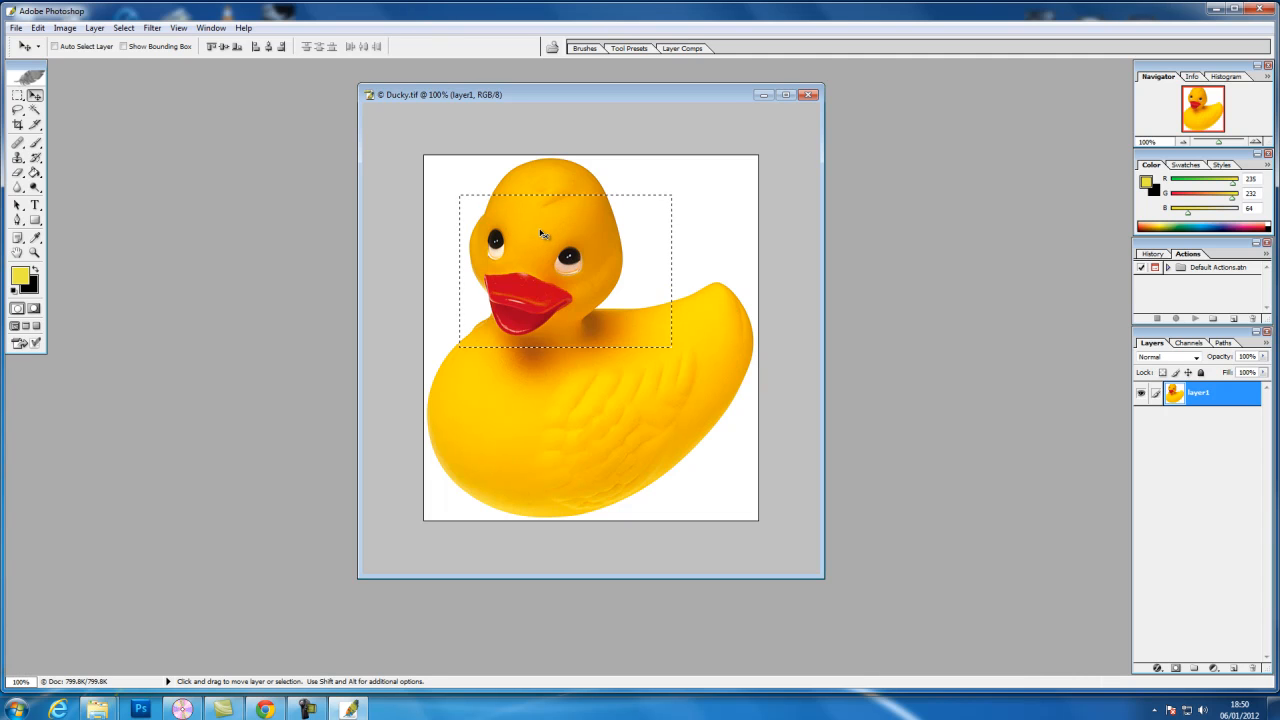
Try shifting the selected face area down once more, undo the move and clear the selection
drag(538, 231, 554, 305)
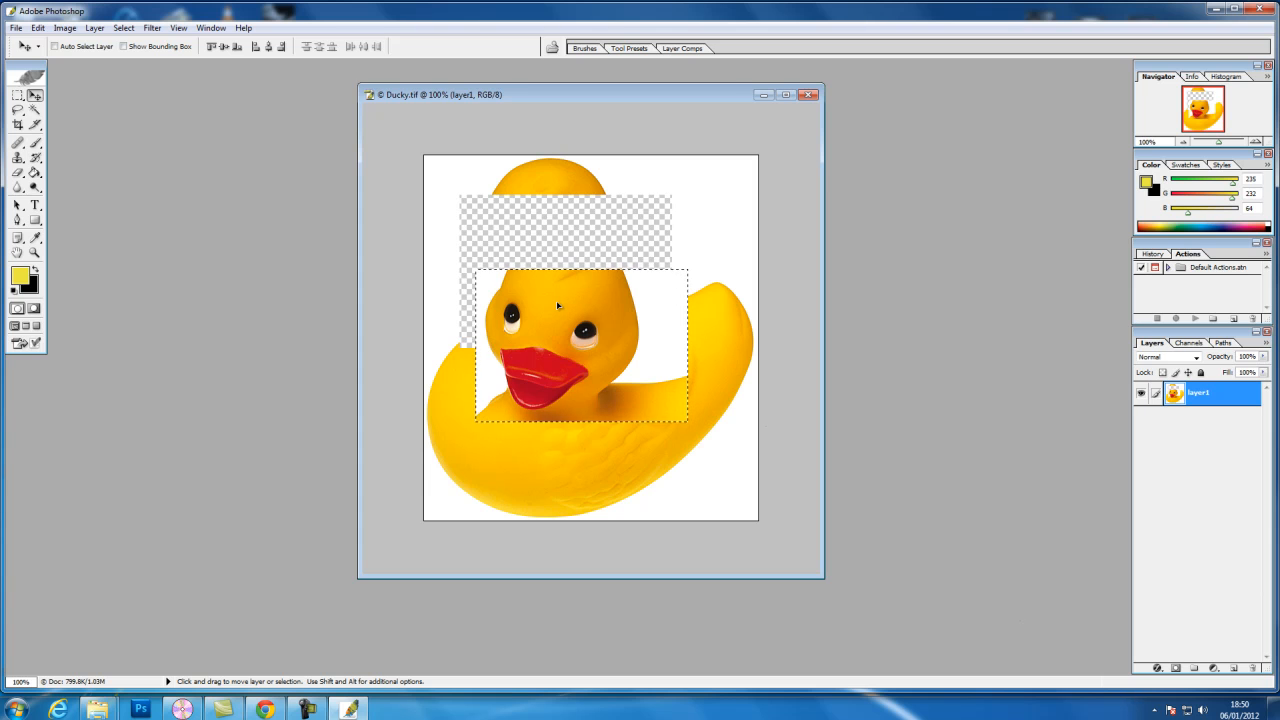
key(ctrl+z)
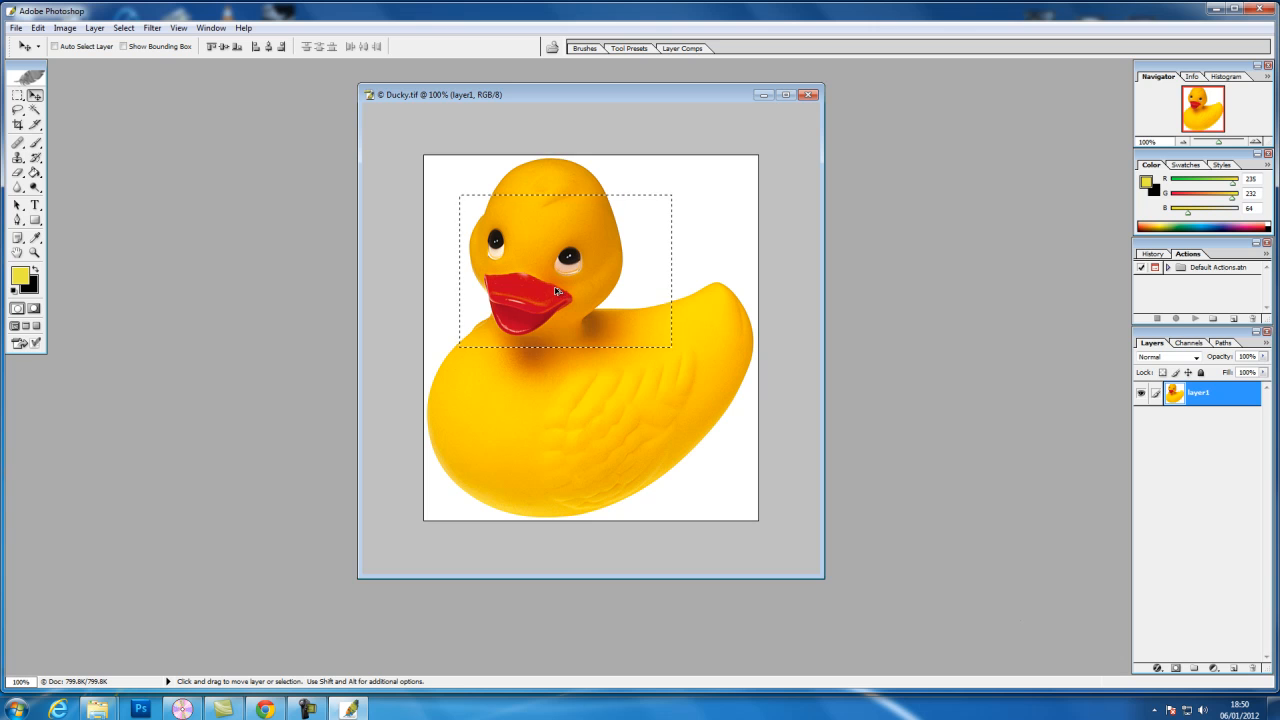
drag(554, 287, 557, 290)
key(ctrl+d)
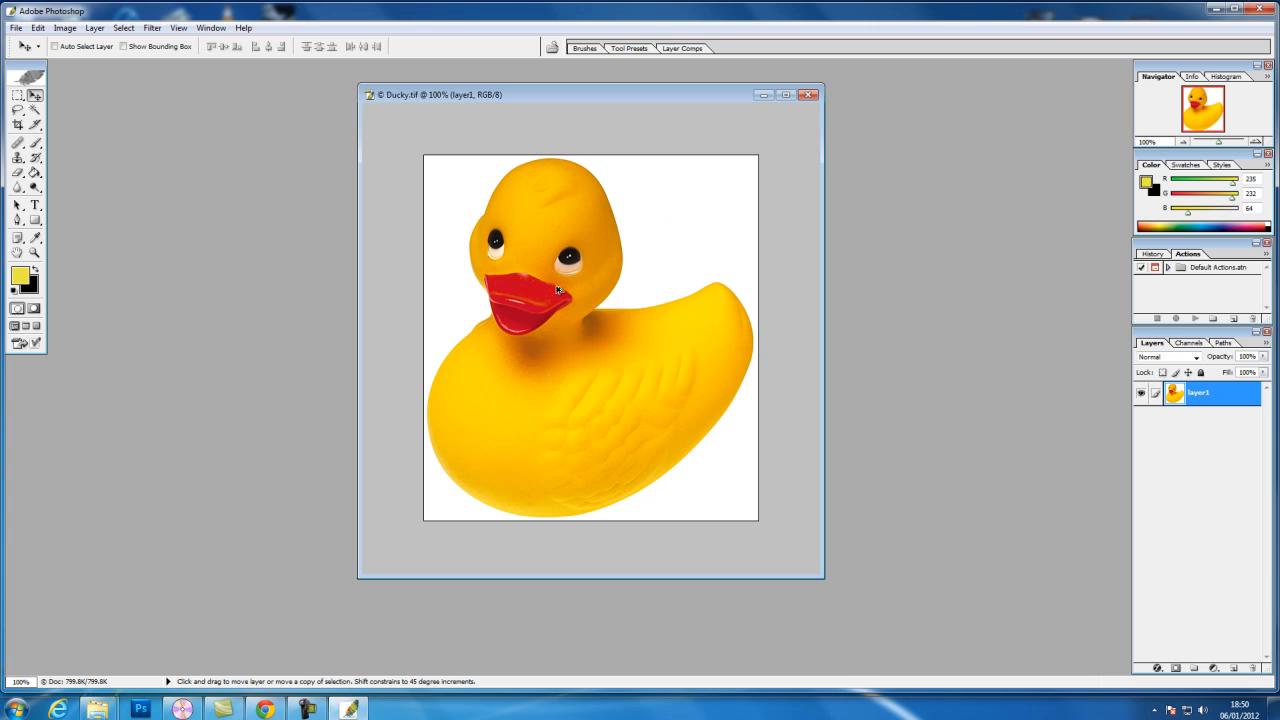
Select a narrower rectangle around the duck's face, reposition the outline over the head, and move the selected pixels slightly down and right
click(18, 96)
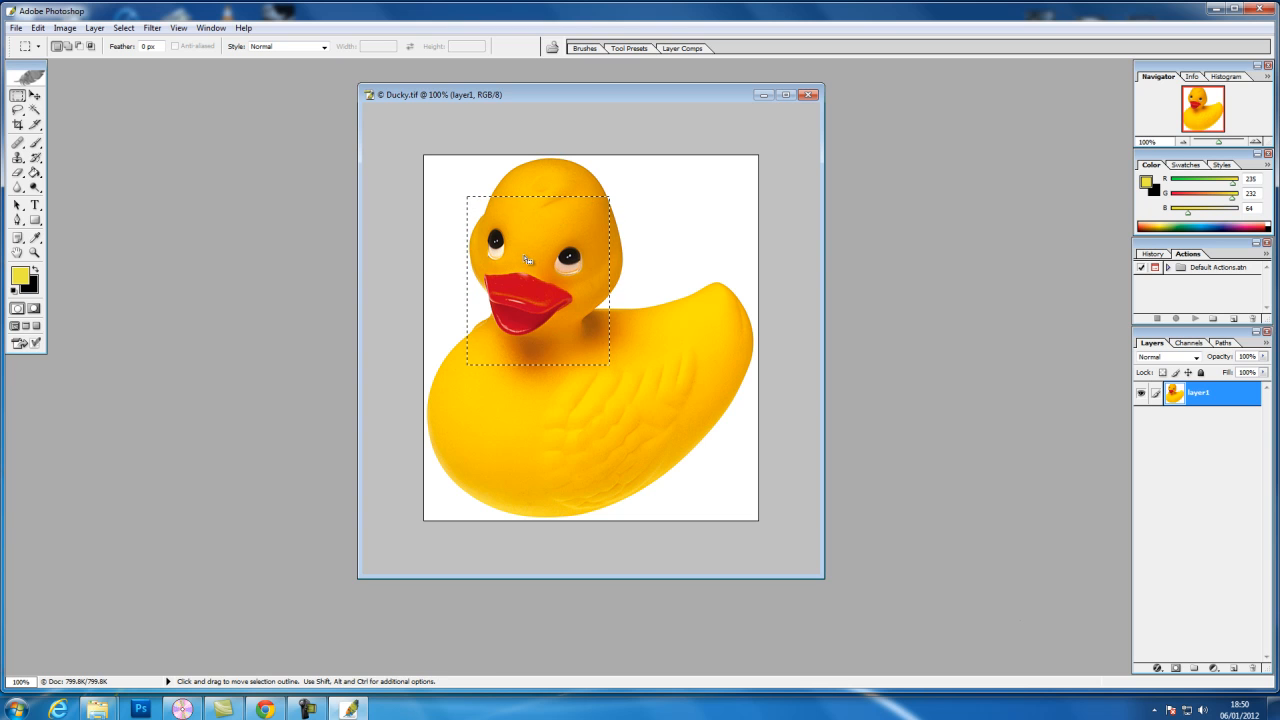
drag(523, 251, 573, 257)
click(35, 95)
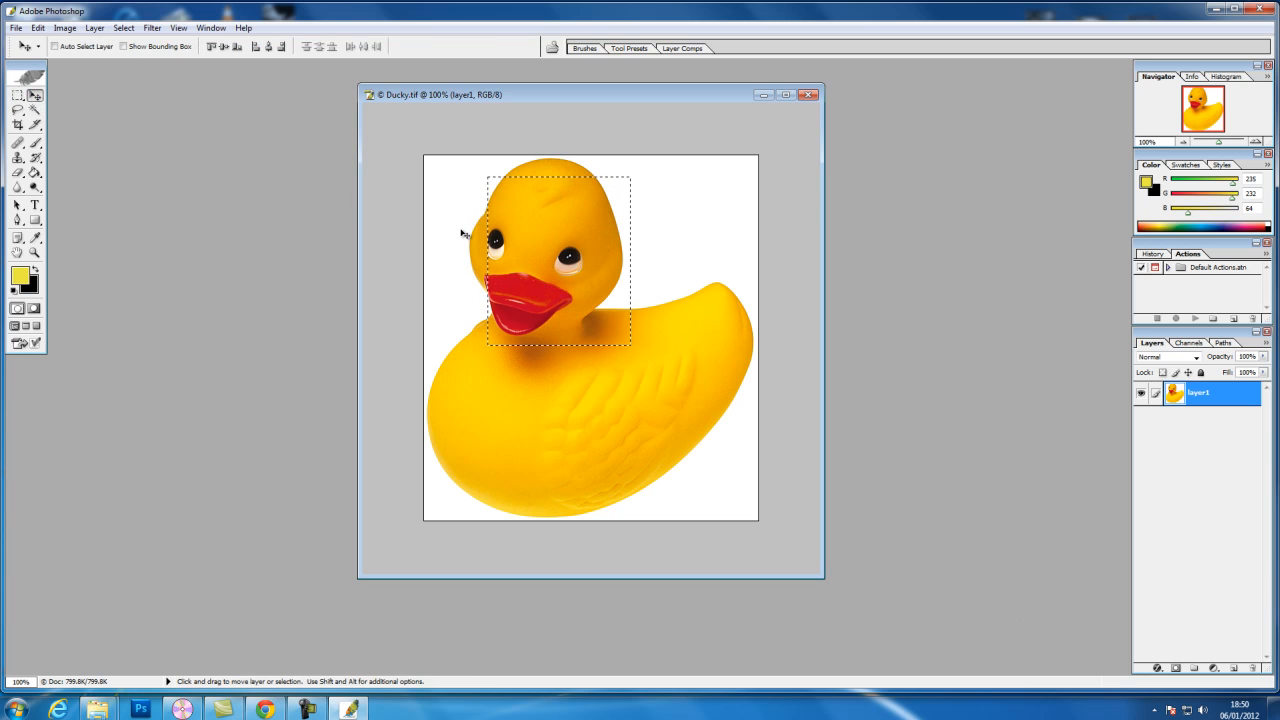
drag(544, 248, 574, 283)
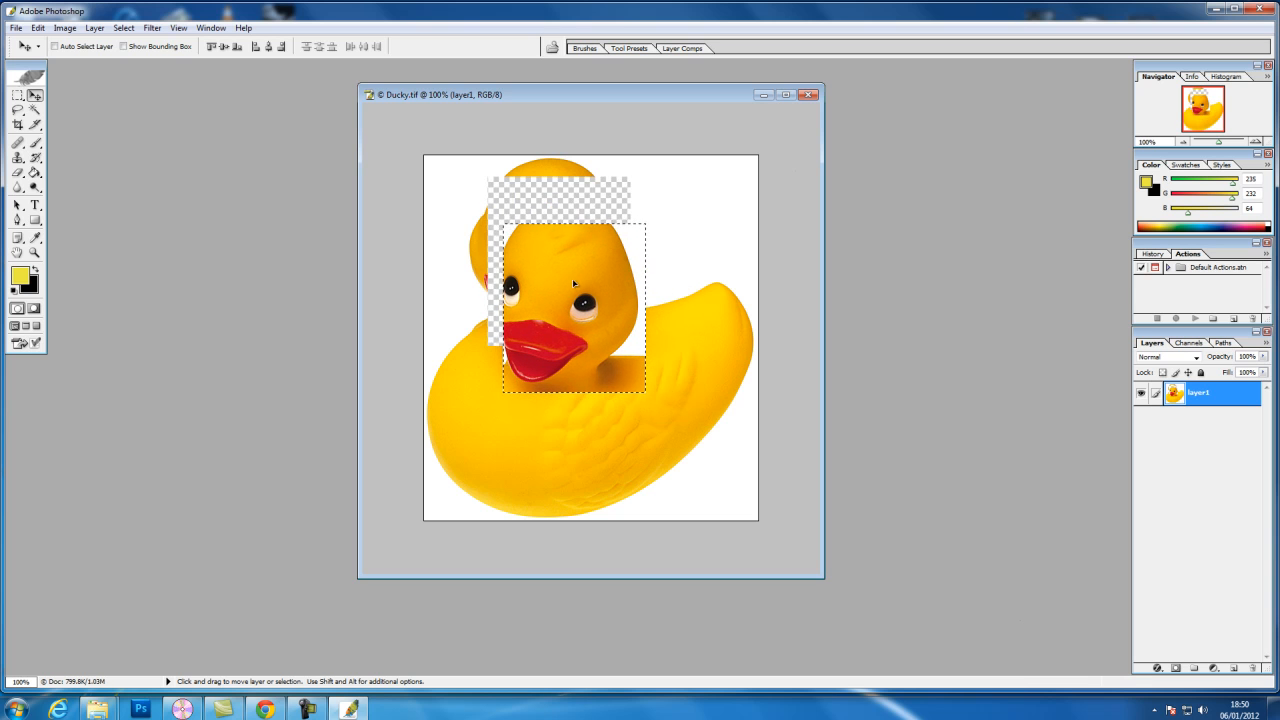
Undo the last pixel move and add several rectangles around the duck's head, neck and tail to the existing marquee selection
key(ctrl+z)
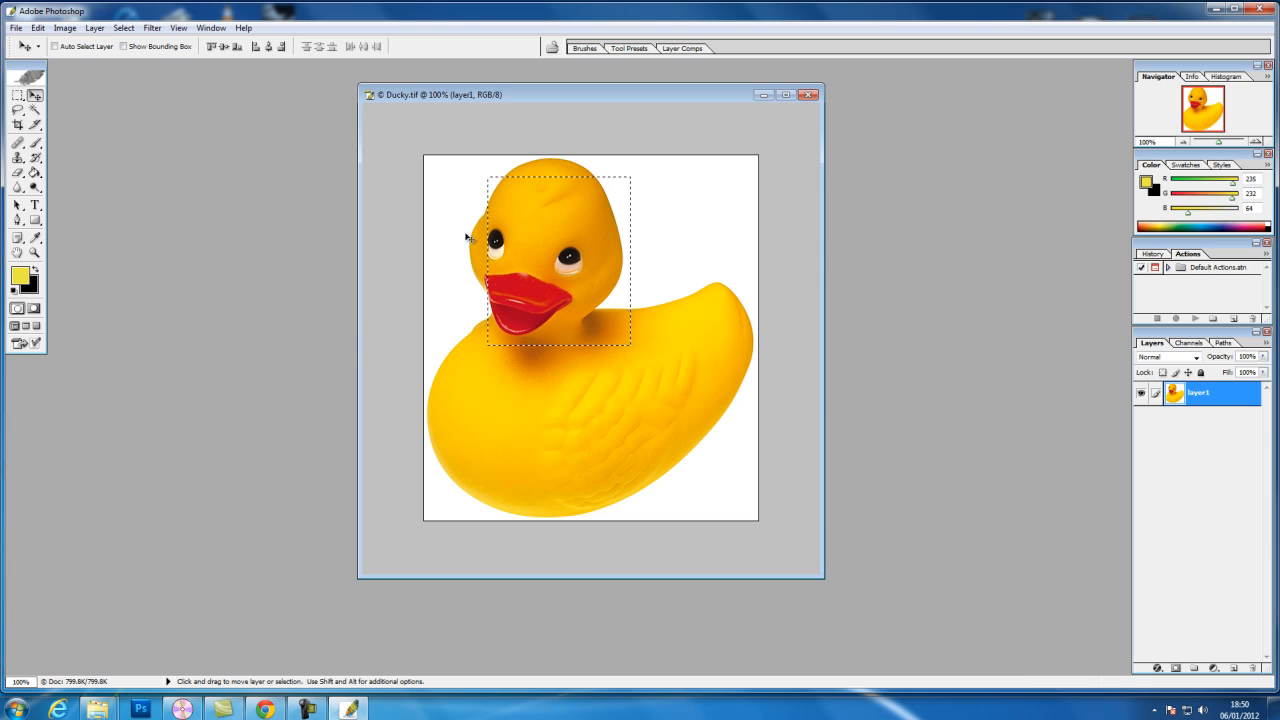
click(17, 97)
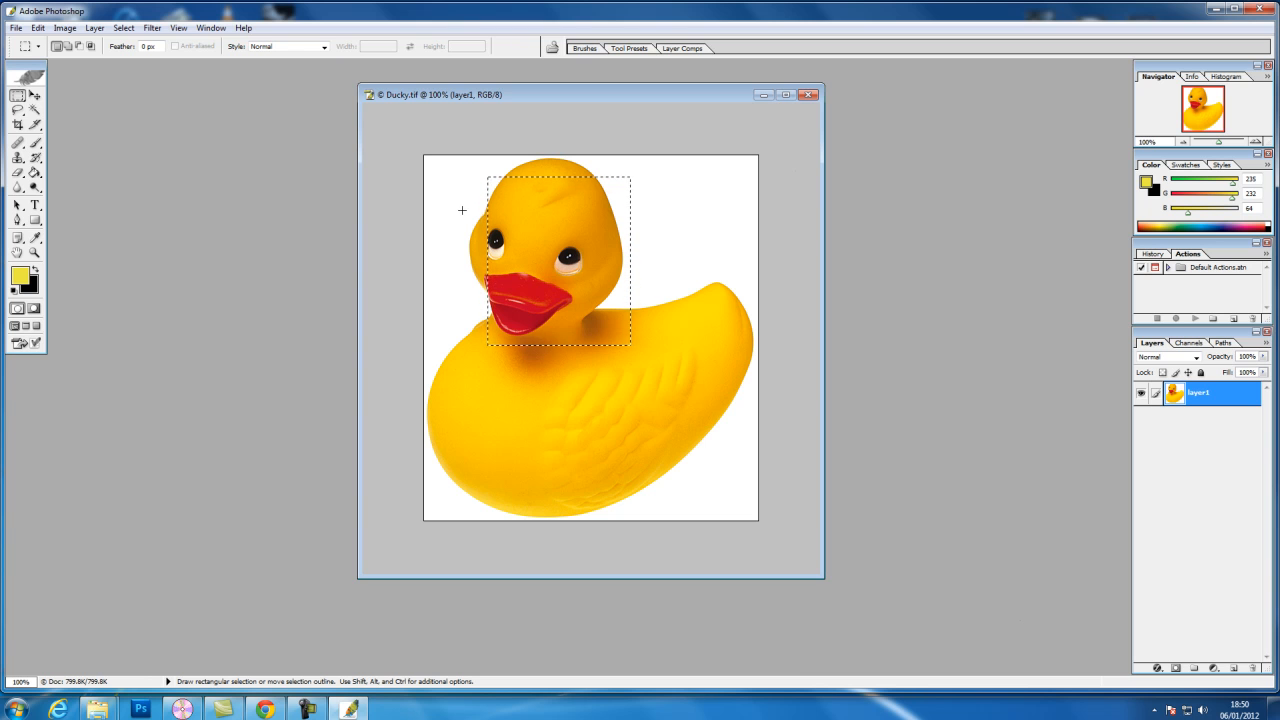
key(shift)
key(shift)
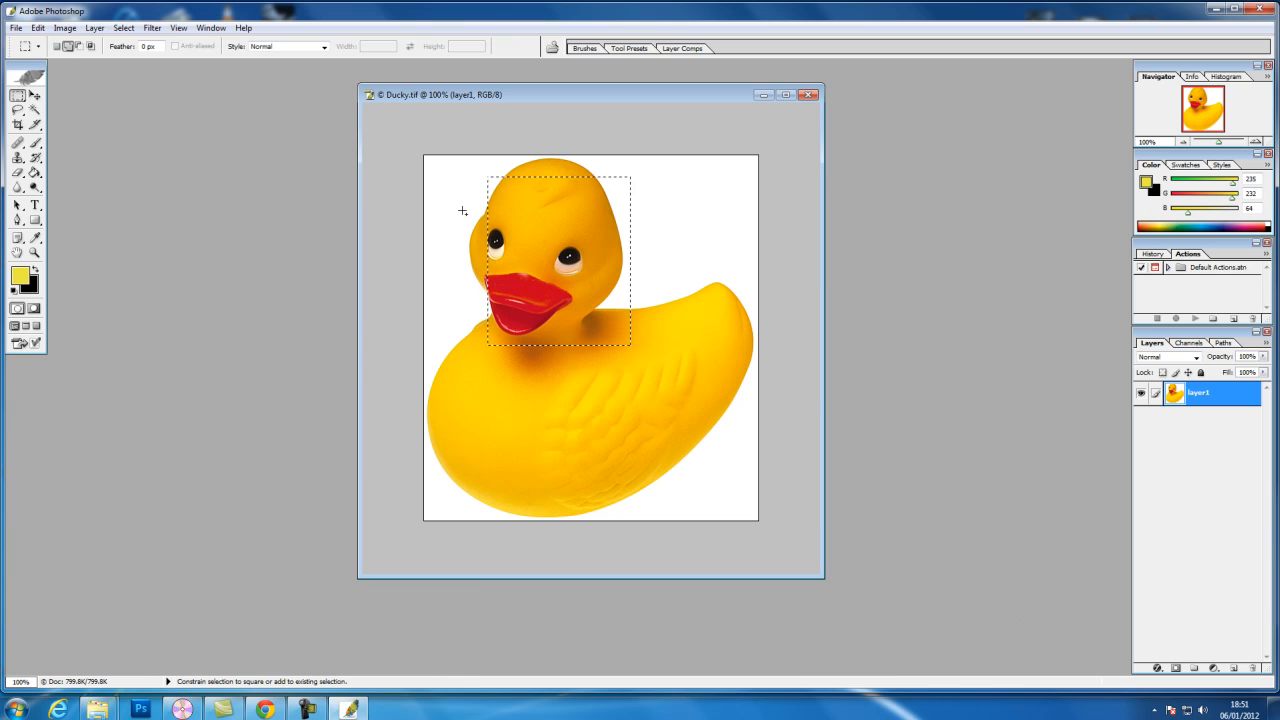
key(shift)
key(shift)
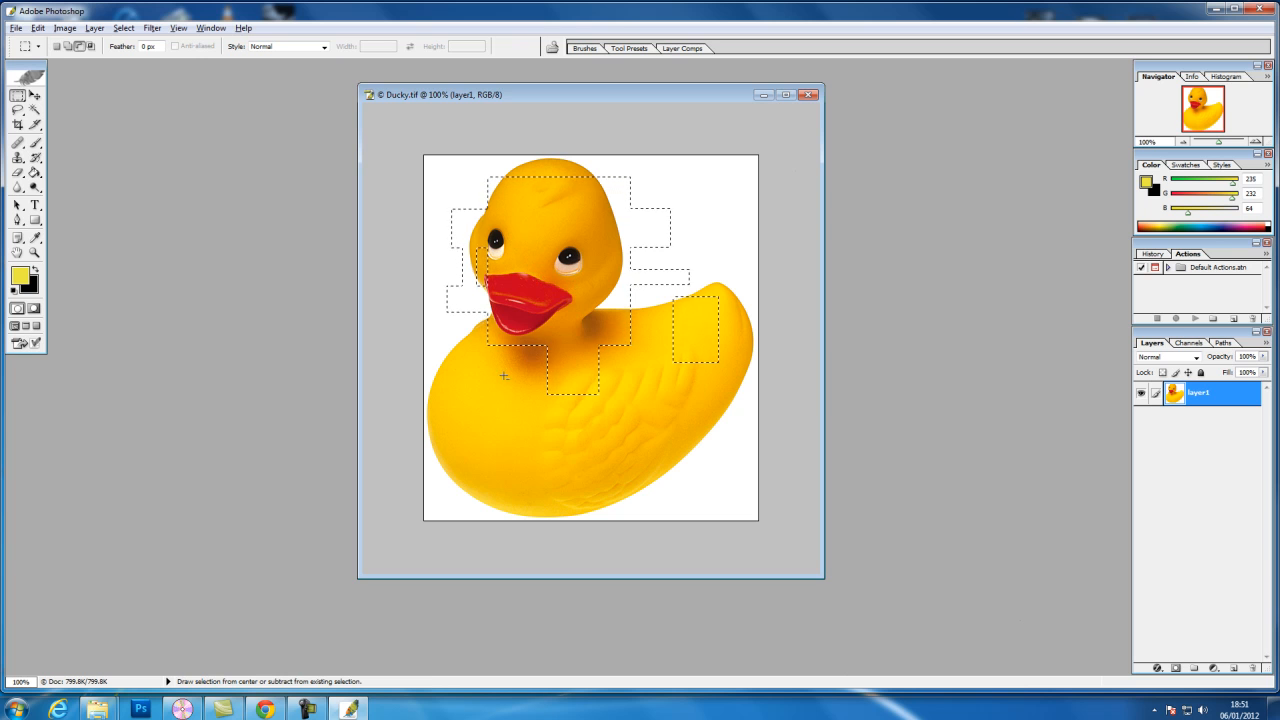
Subtract rectangles over the beak, the neck and the side of the head from the selection, and shift the outline slightly down and right
drag(516, 269, 530, 283)
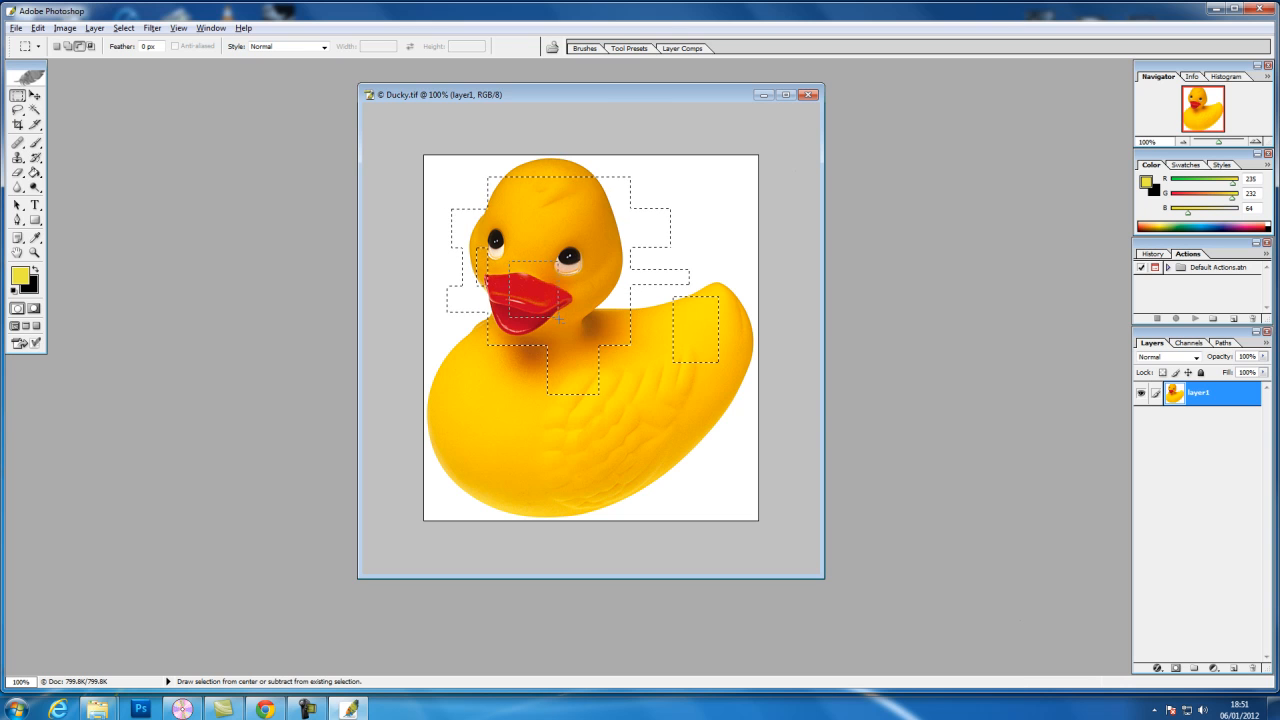
drag(564, 330, 621, 380)
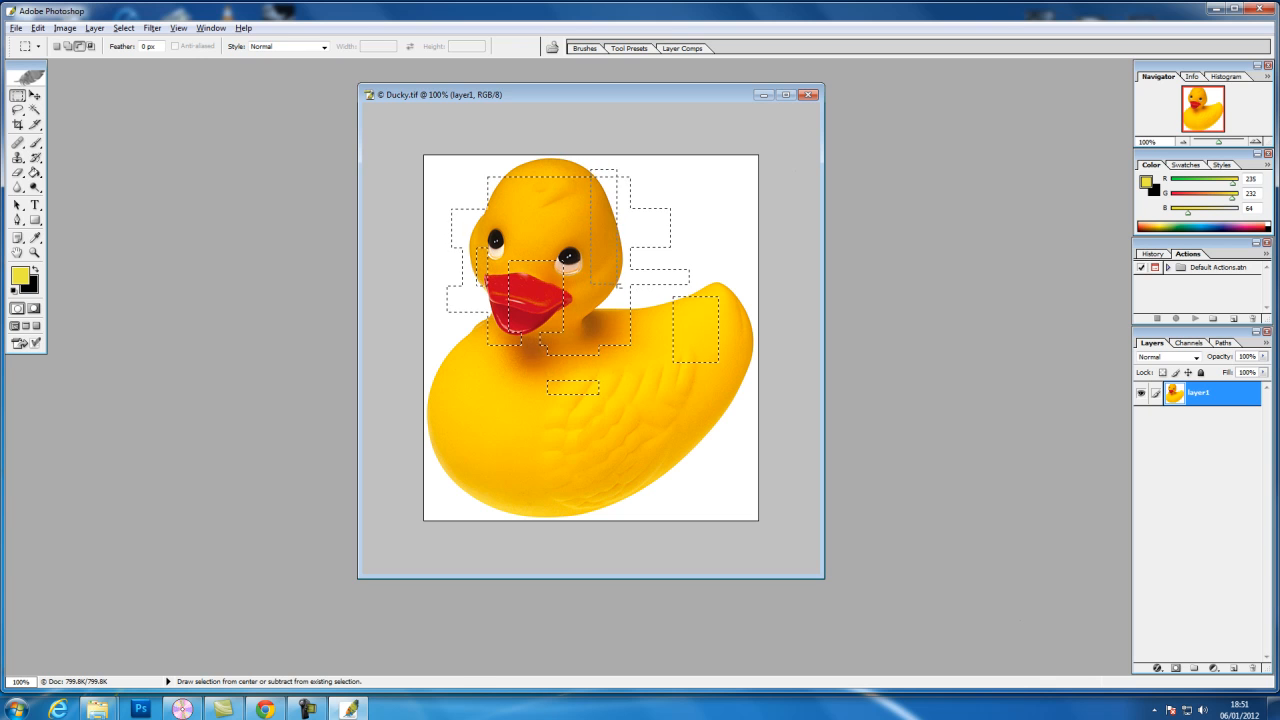
key(v)
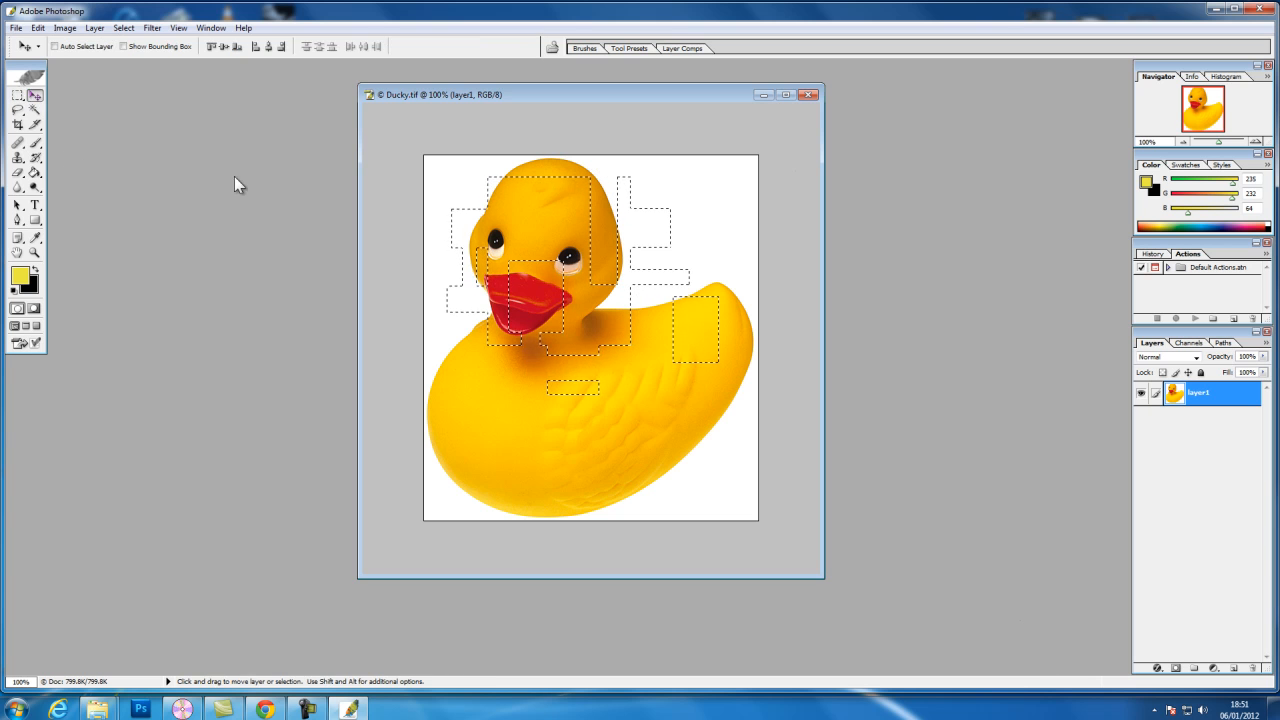
click(18, 96)
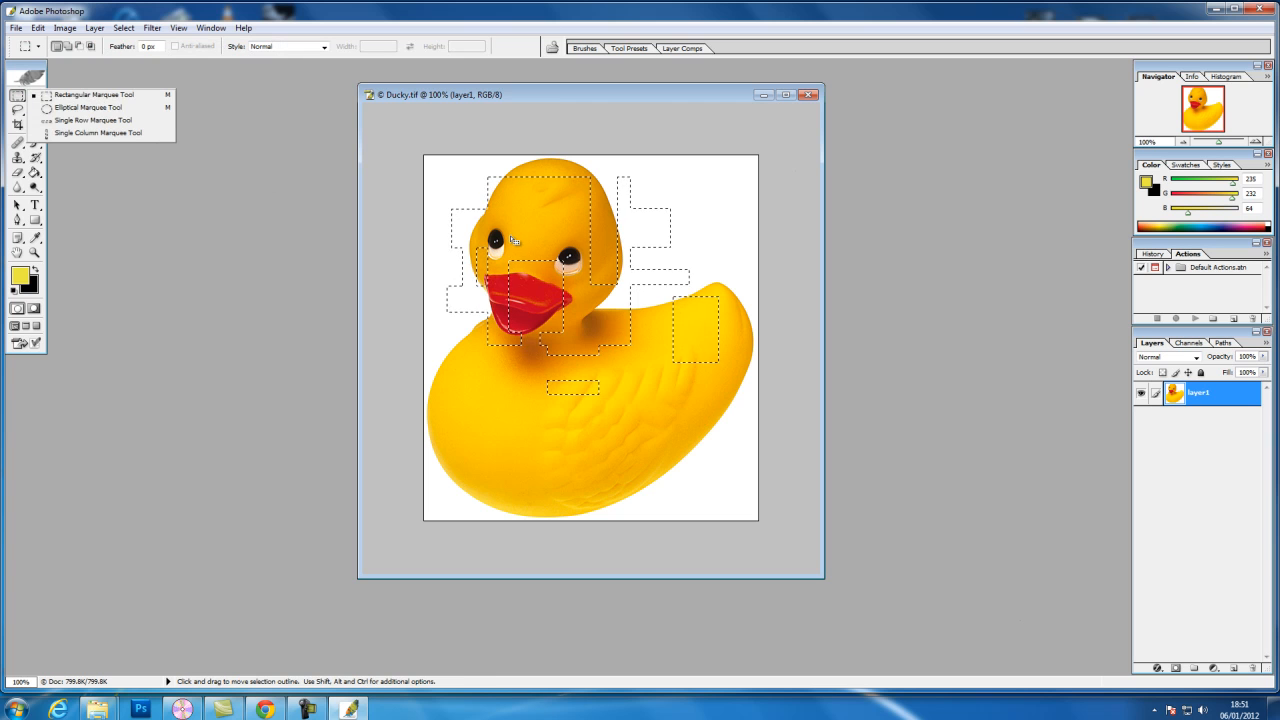
mouse_move(513, 240)
mouse_down()
mouse_move(552, 244)
mouse_move(542, 232)
mouse_move(522, 231)
mouse_move(548, 262)
mouse_move(522, 247)
mouse_move(547, 245)
mouse_move(525, 226)
mouse_up()
Try moving the pixels of the combined selection with the Move tool and undo the move
click(34, 95)
drag(739, 317, 753, 320)
key(ctrl+z)
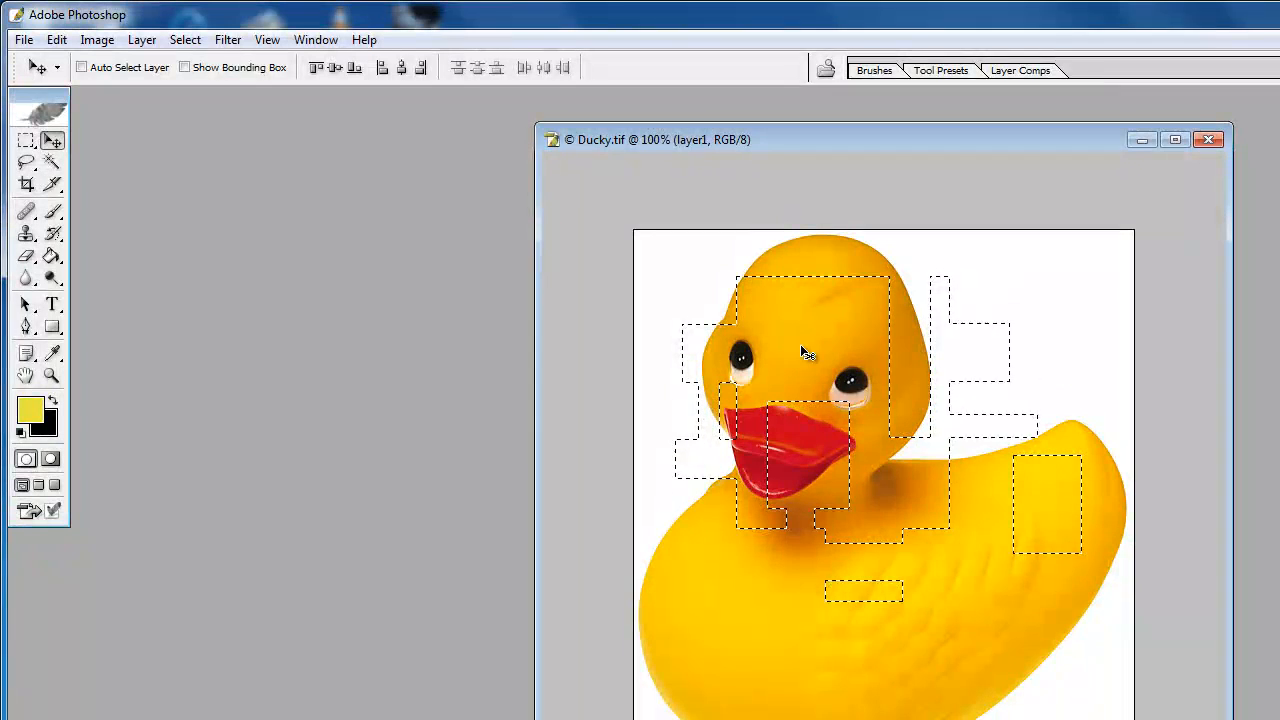
Cut the selected areas to a new layer and move the pasted pieces to fill the holes in the duck
click(56, 39)
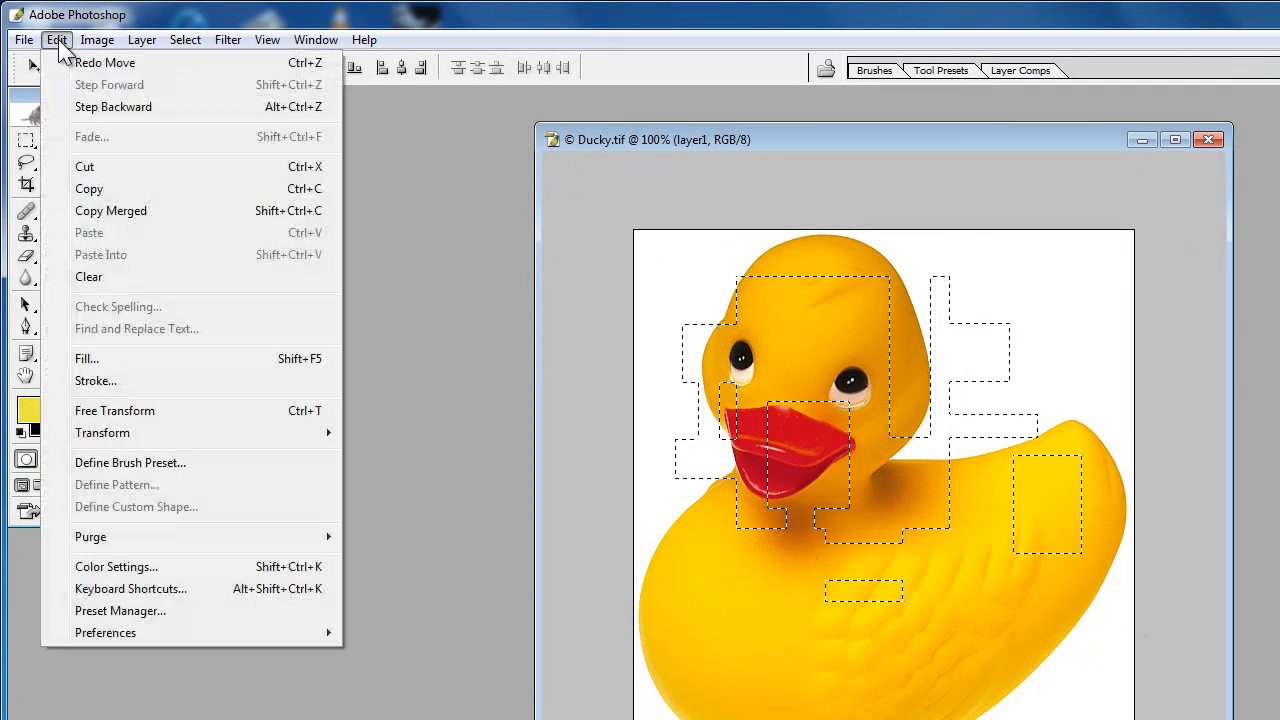
click(82, 167)
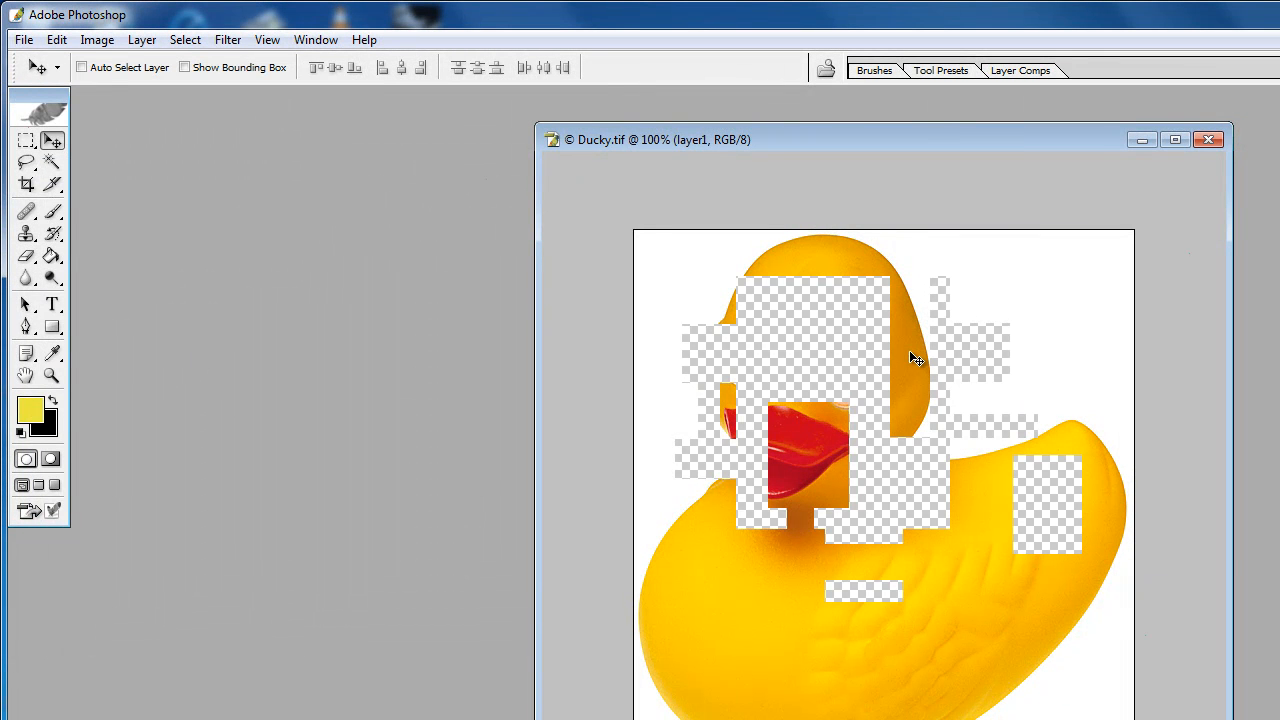
click(56, 39)
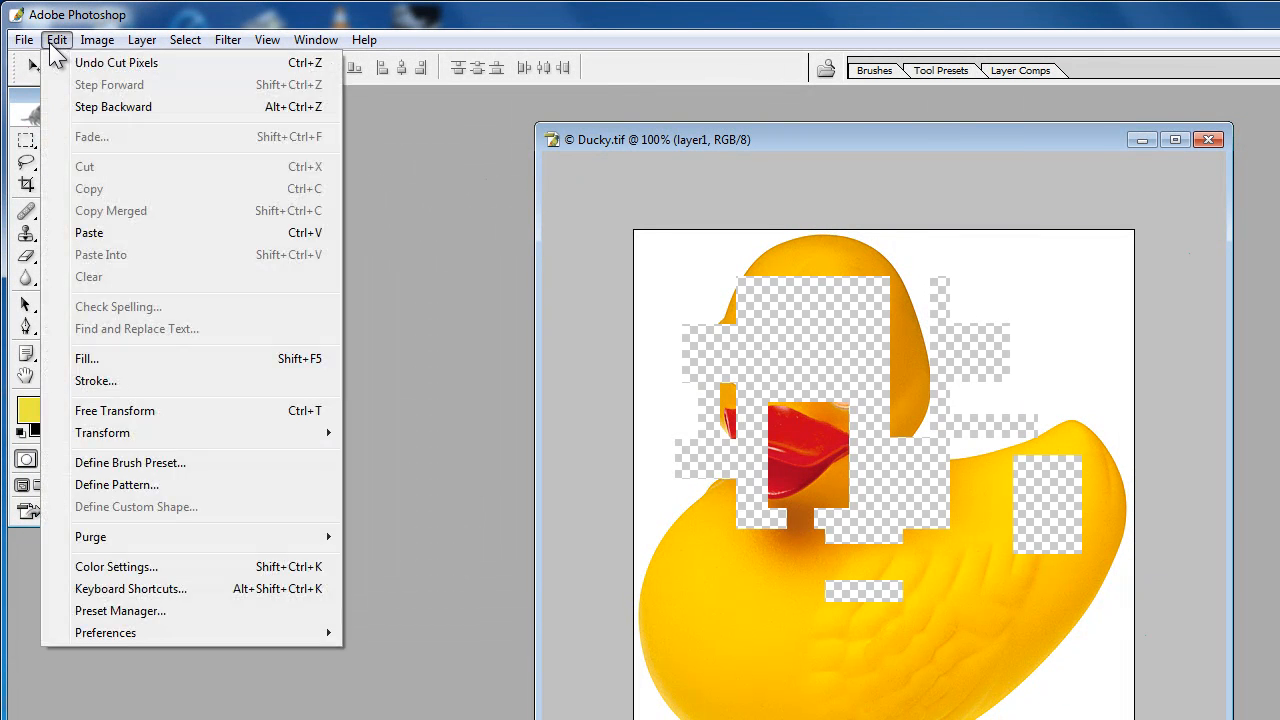
click(88, 233)
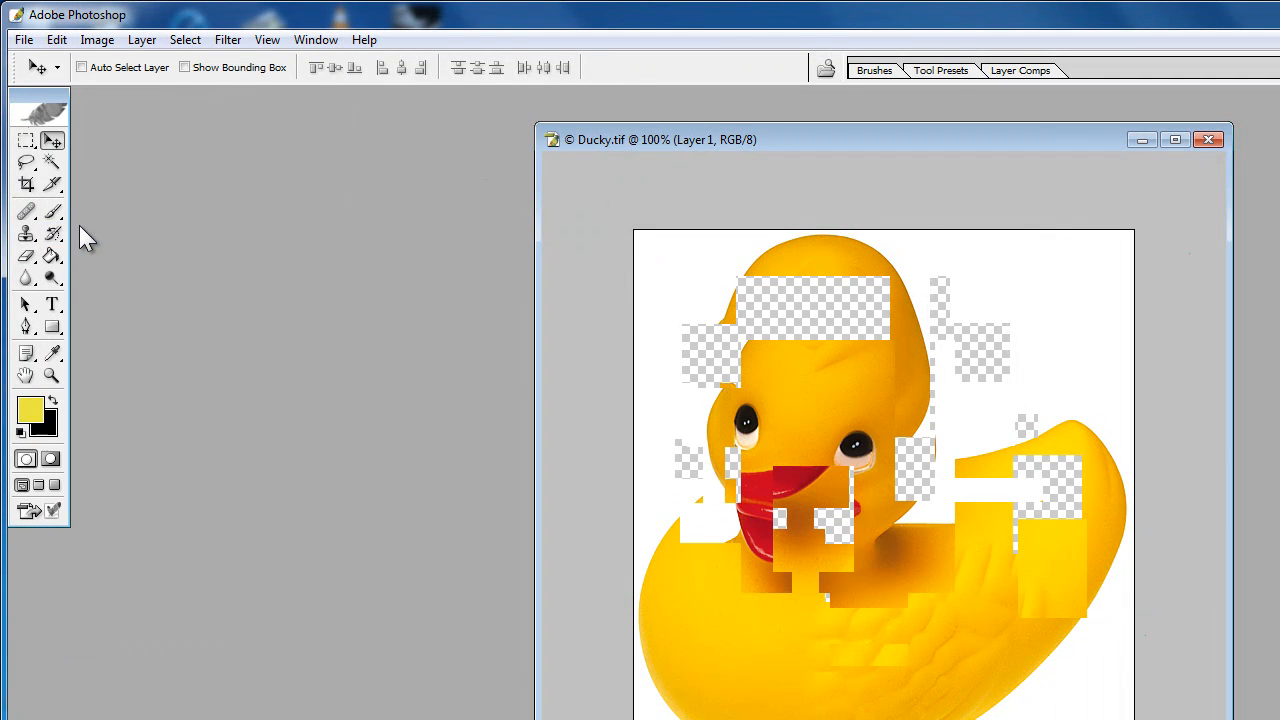
drag(819, 394, 811, 332)
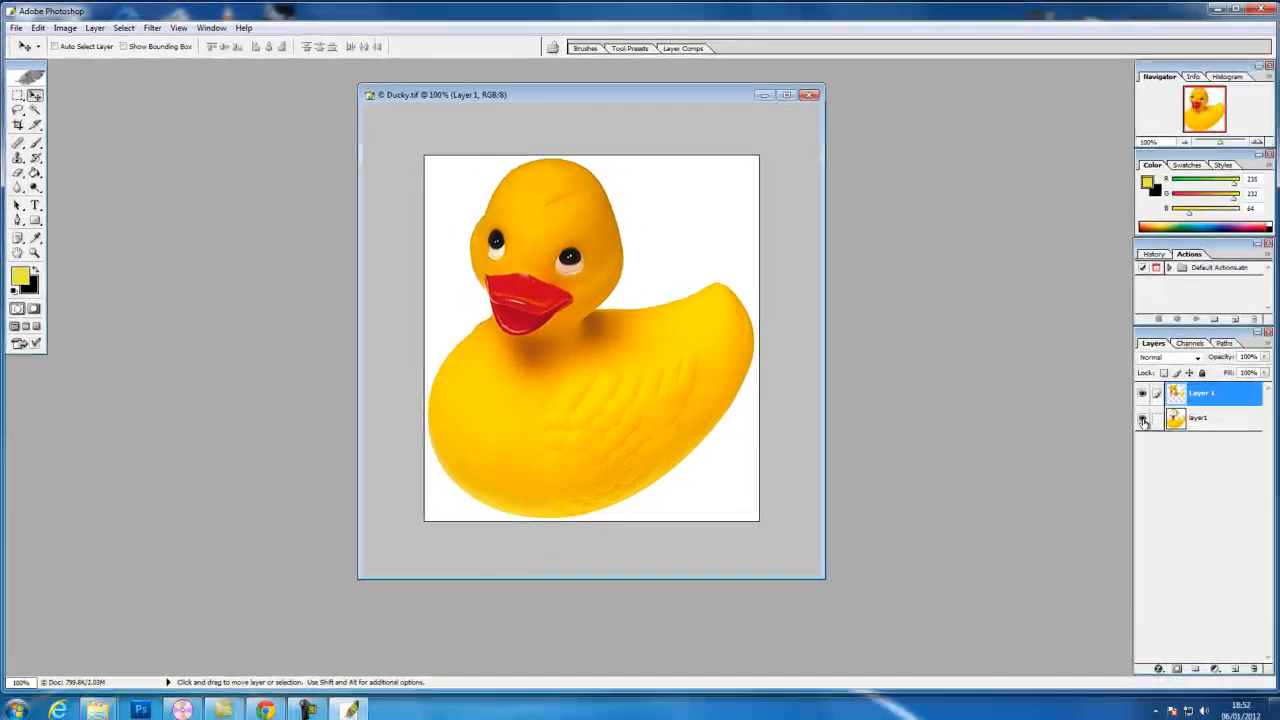
Toggle the visibility of layer1 and Layer 1 to examine what each layer contains, ending with both hidden
click(1142, 419)
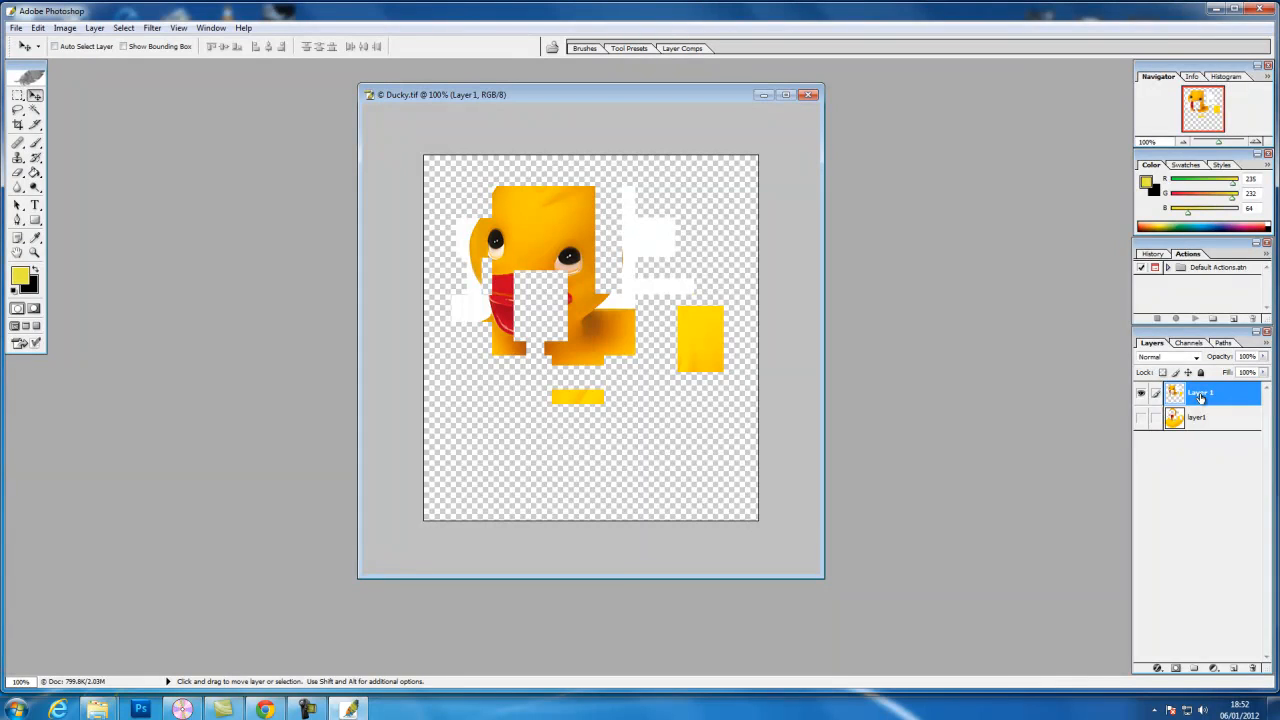
click(1141, 419)
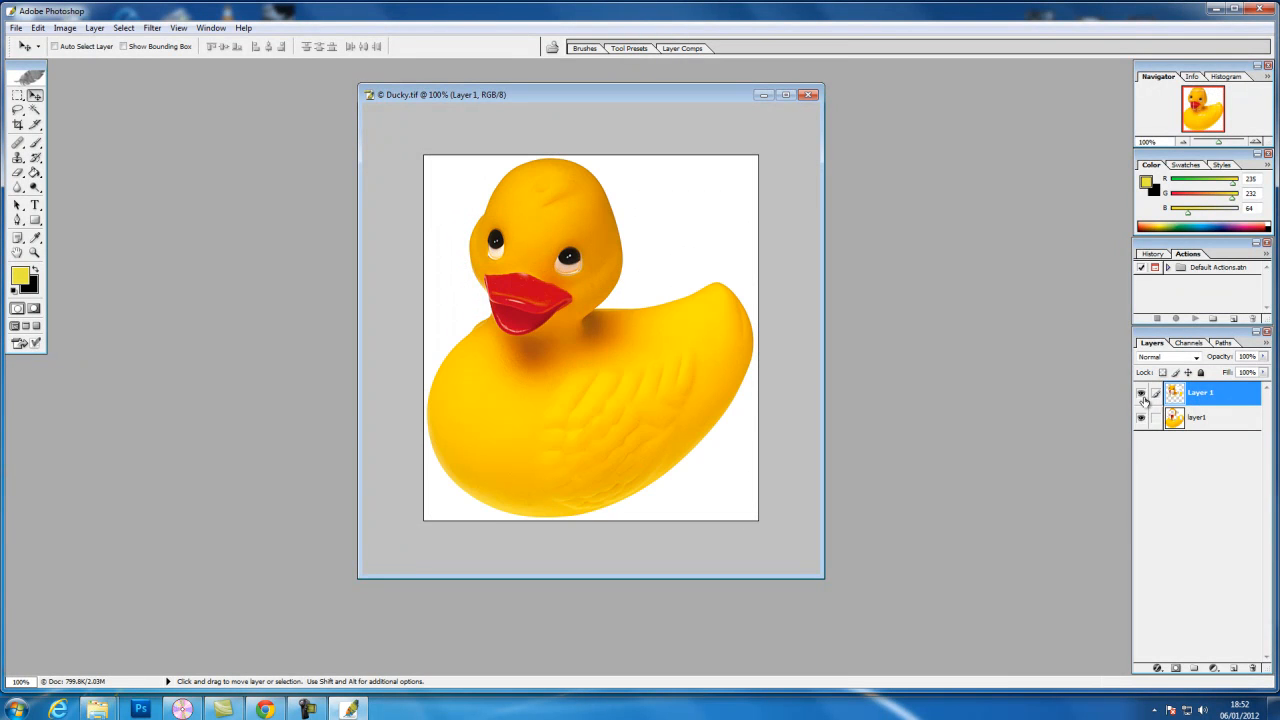
click(1142, 394)
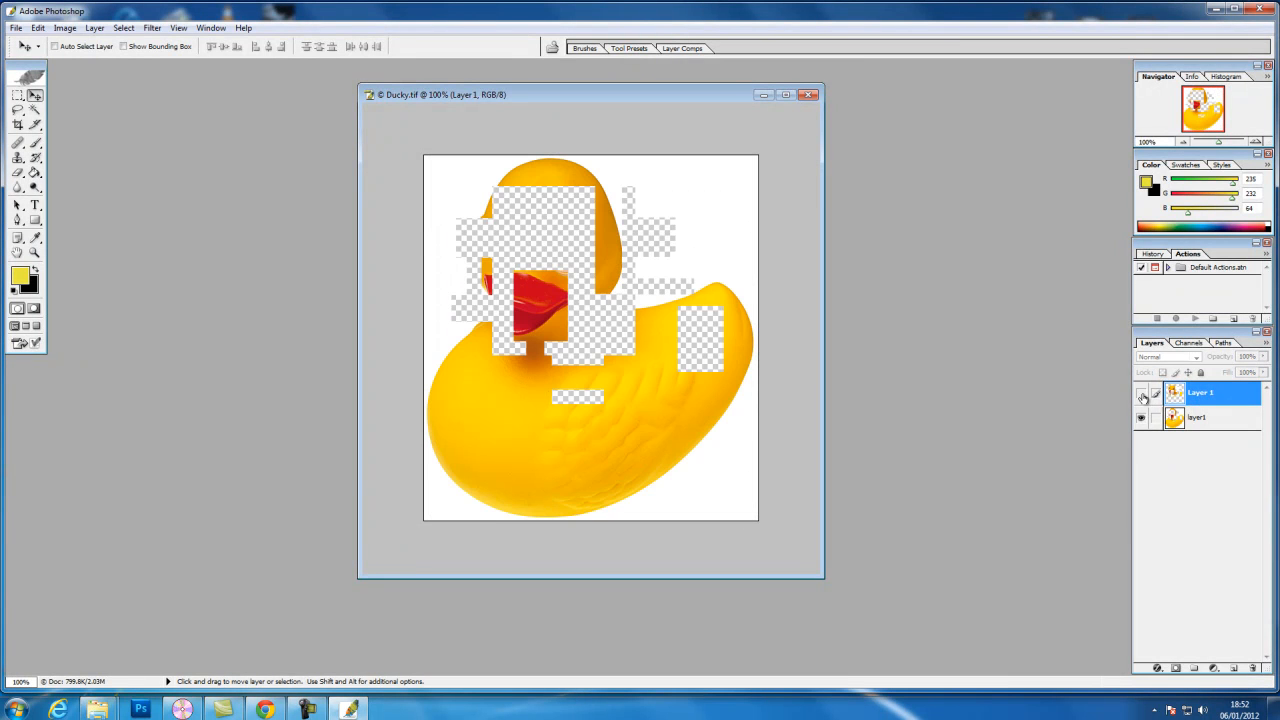
click(1208, 425)
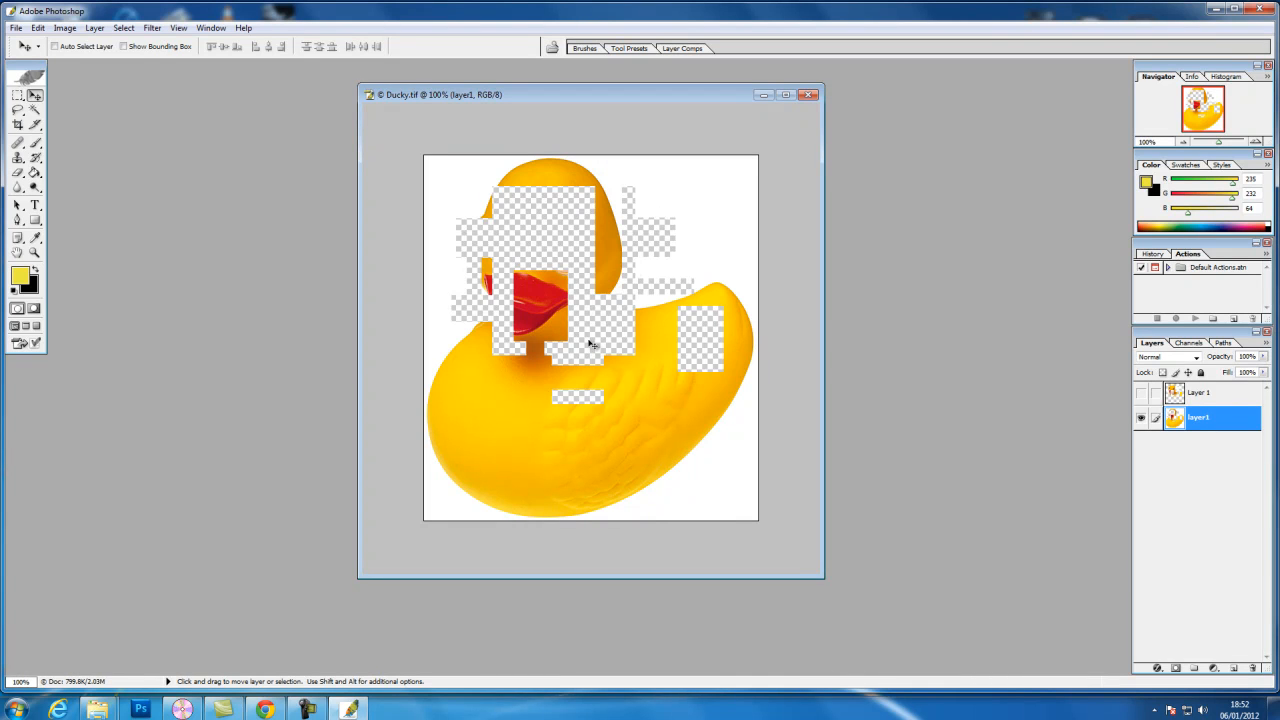
click(1142, 419)
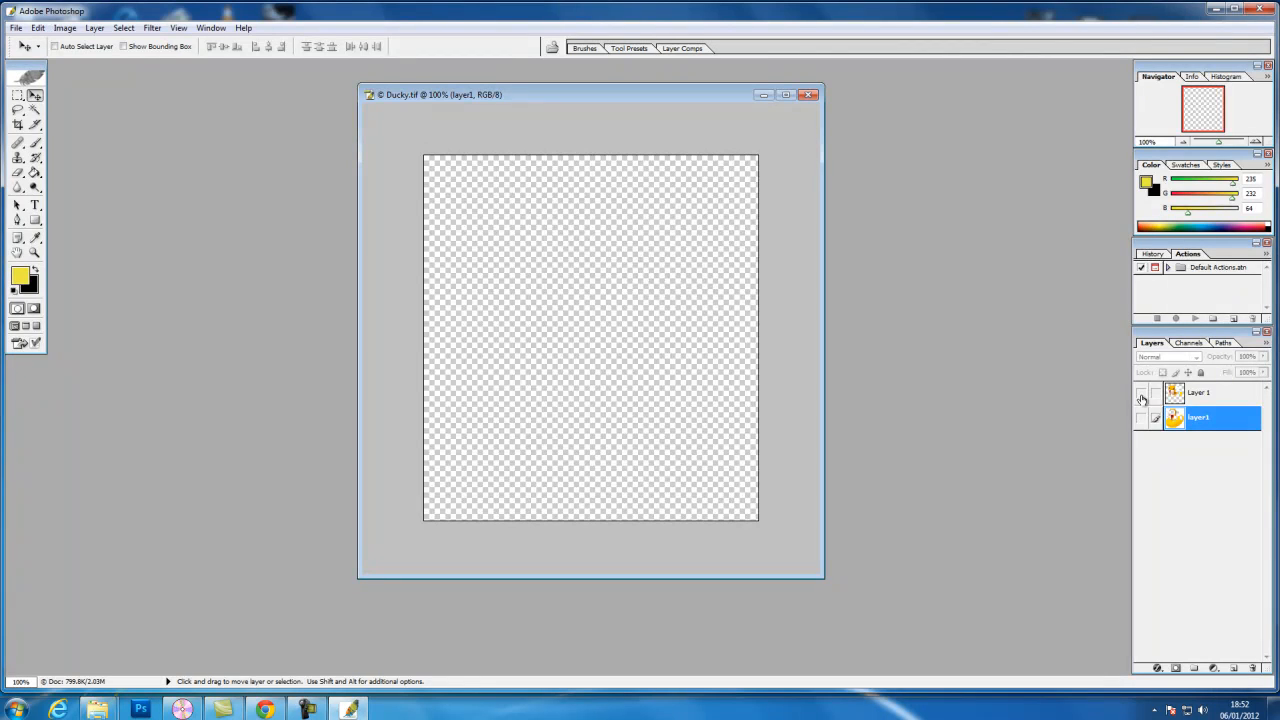
Show both layers again, shift the pieces on Layer 1 slightly, and realign them with the holes in layer1
click(1142, 395)
click(1207, 394)
drag(538, 230, 535, 233)
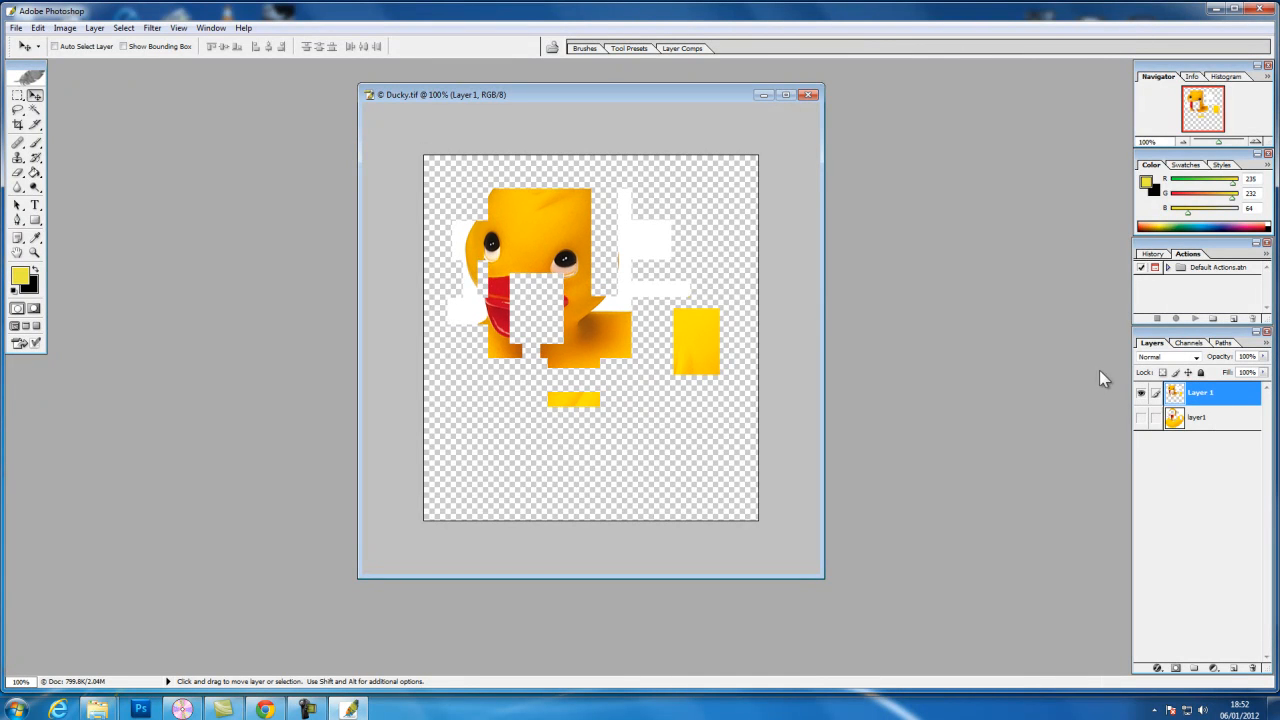
click(1142, 420)
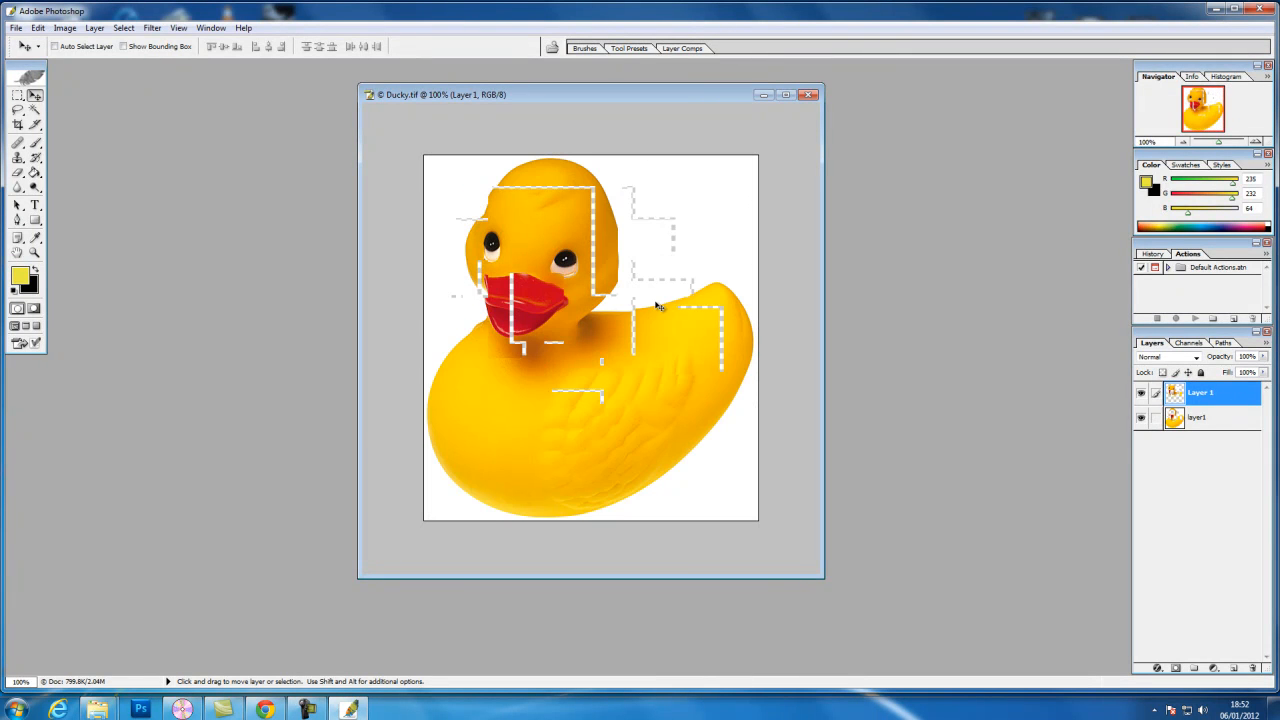
drag(542, 229, 542, 222)
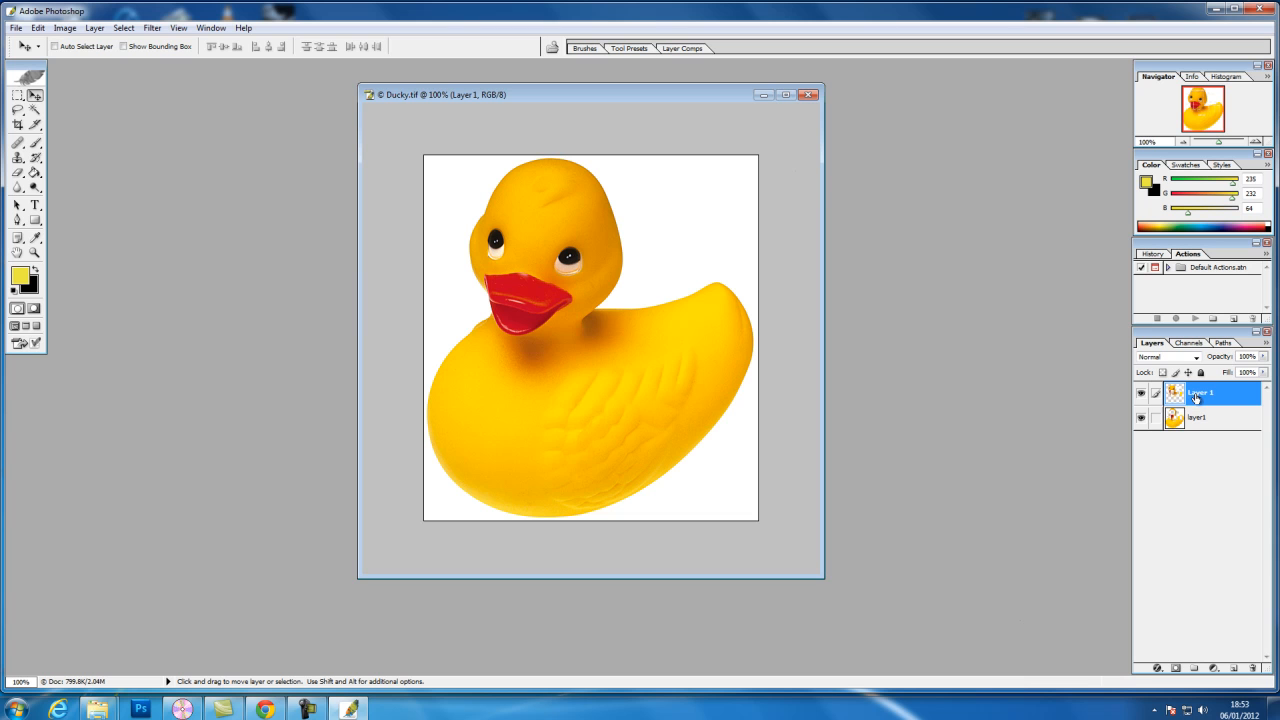
Hide and show Layer 1 repeatedly to compare the duck with and without the pasted pieces
click(1141, 395)
click(1141, 395)
click(1141, 396)
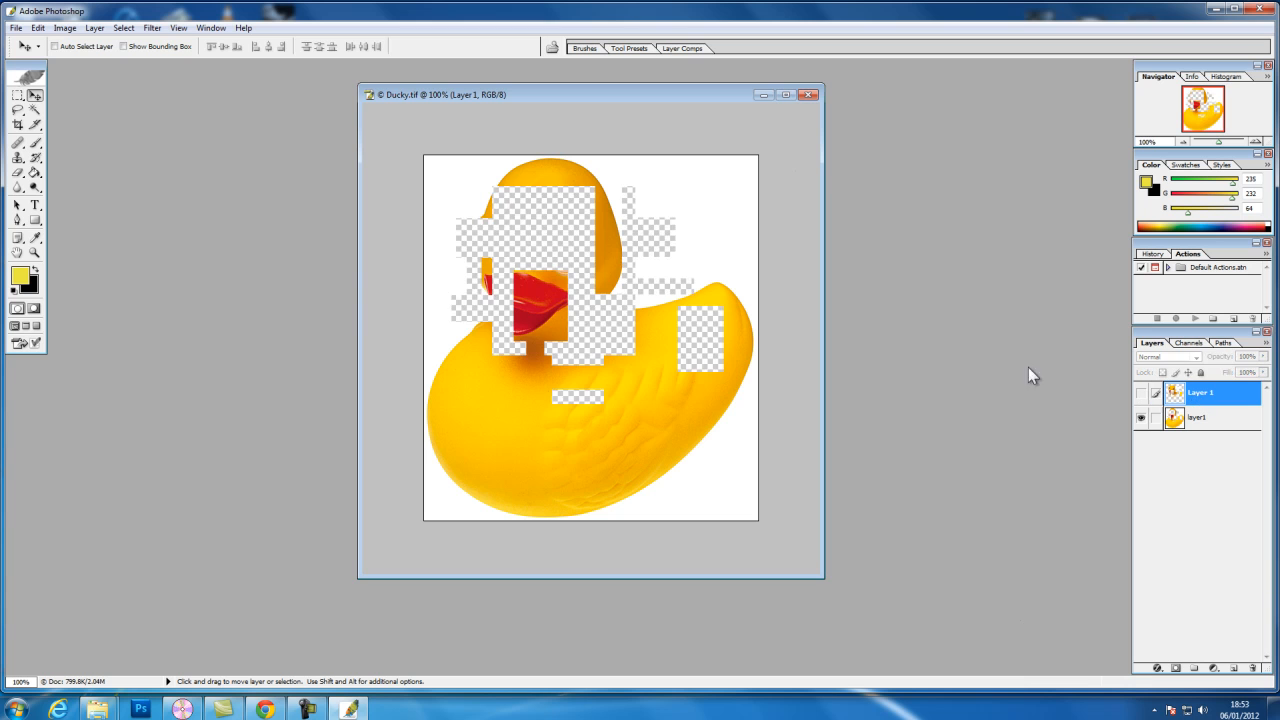
click(1141, 396)
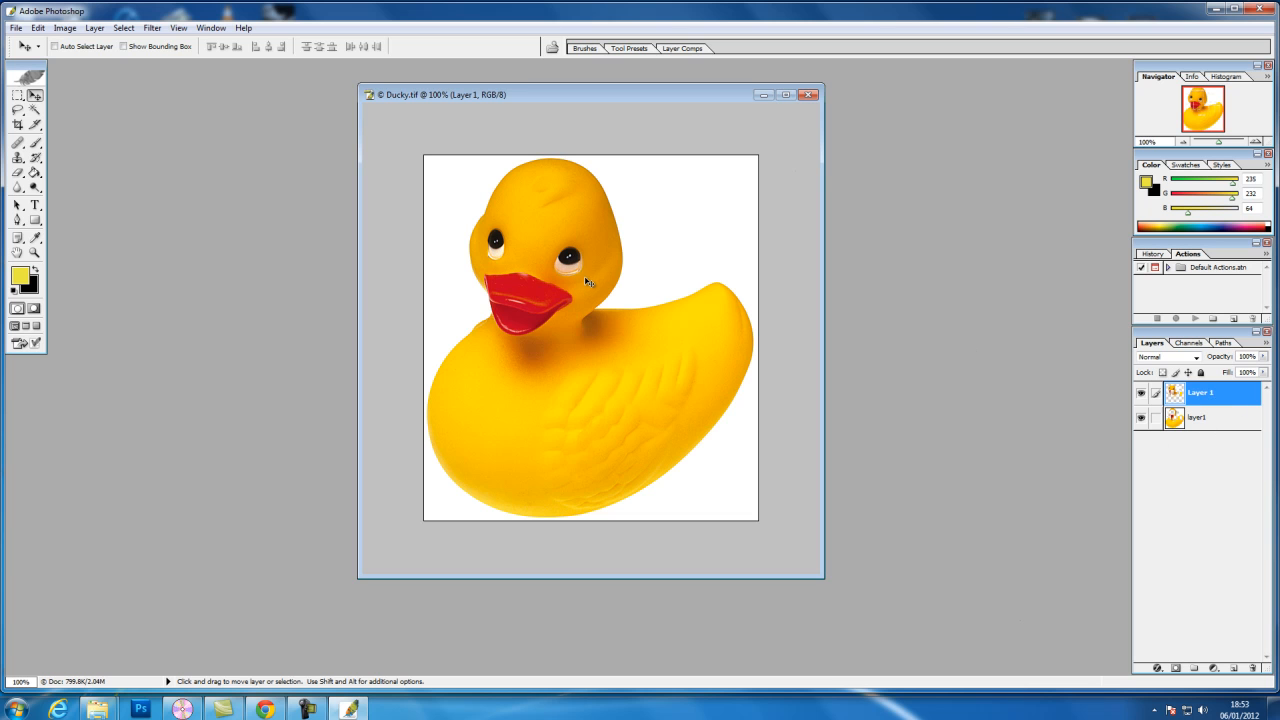
Try loading the contents of layer1 and of Layer 1 as selections, clearing the selection each time
ctrl+click(1214, 422)
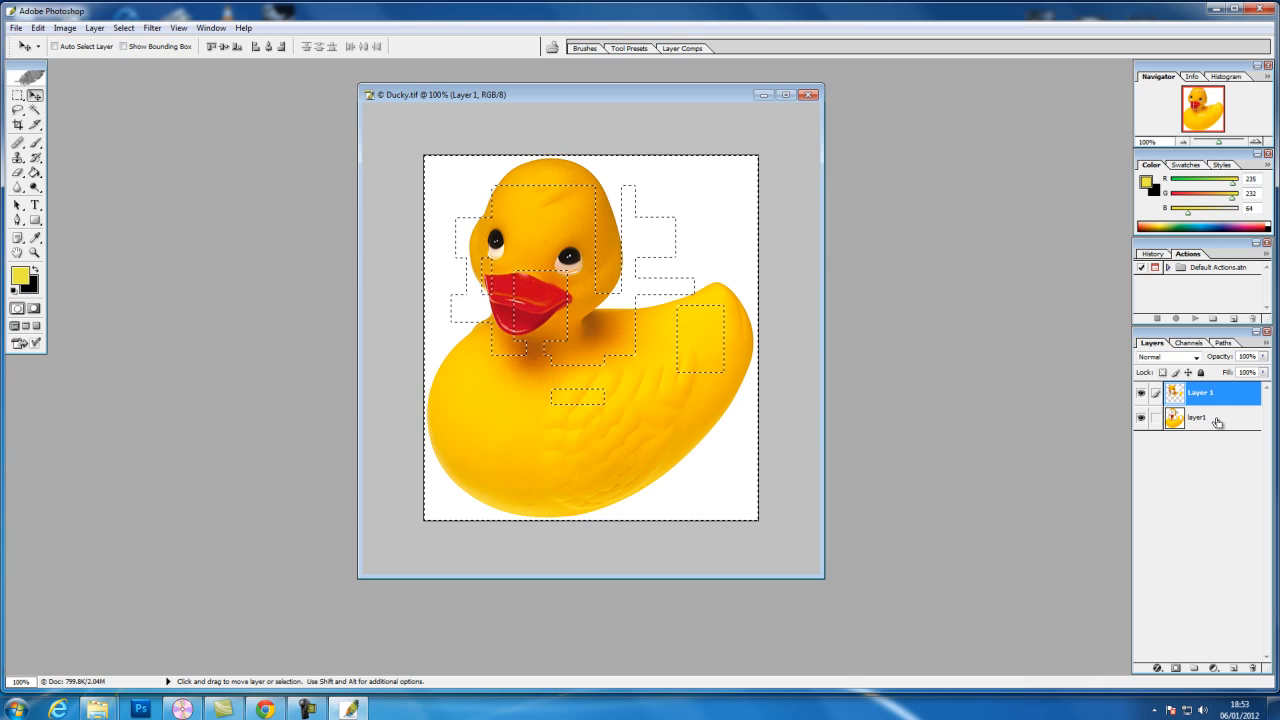
key(ctrl+d)
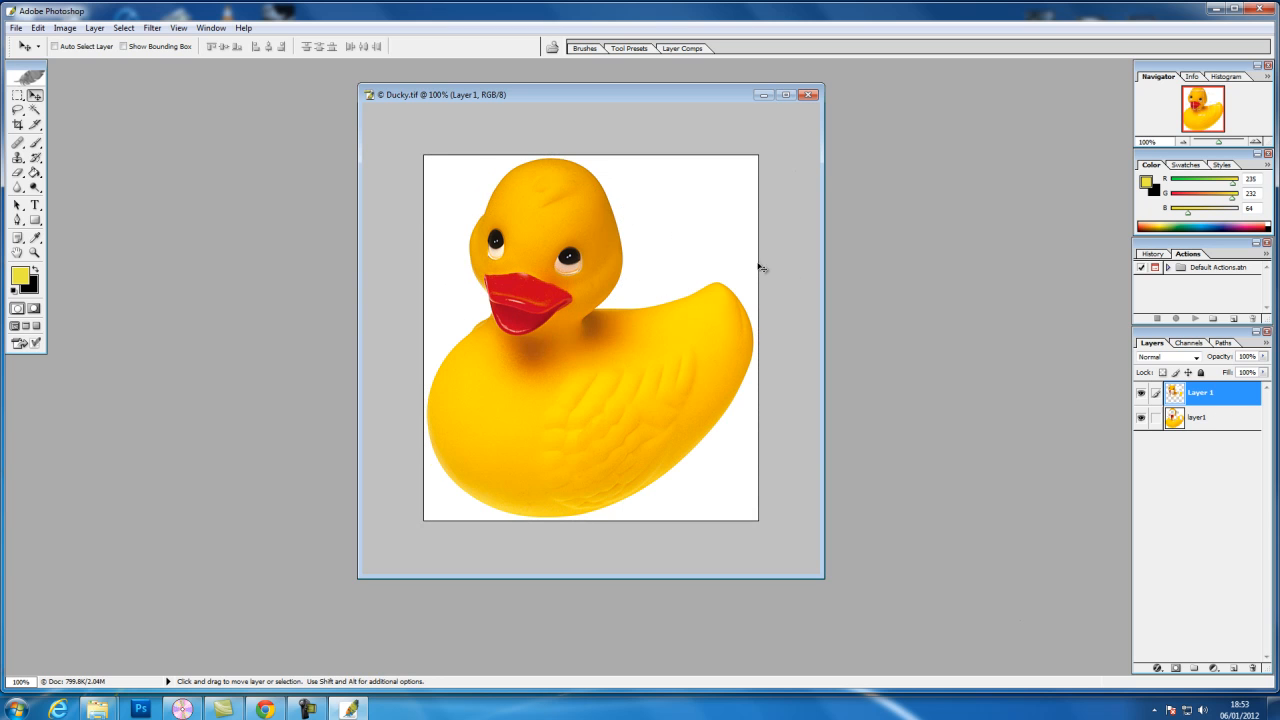
click(1234, 420)
ctrl+click(1222, 398)
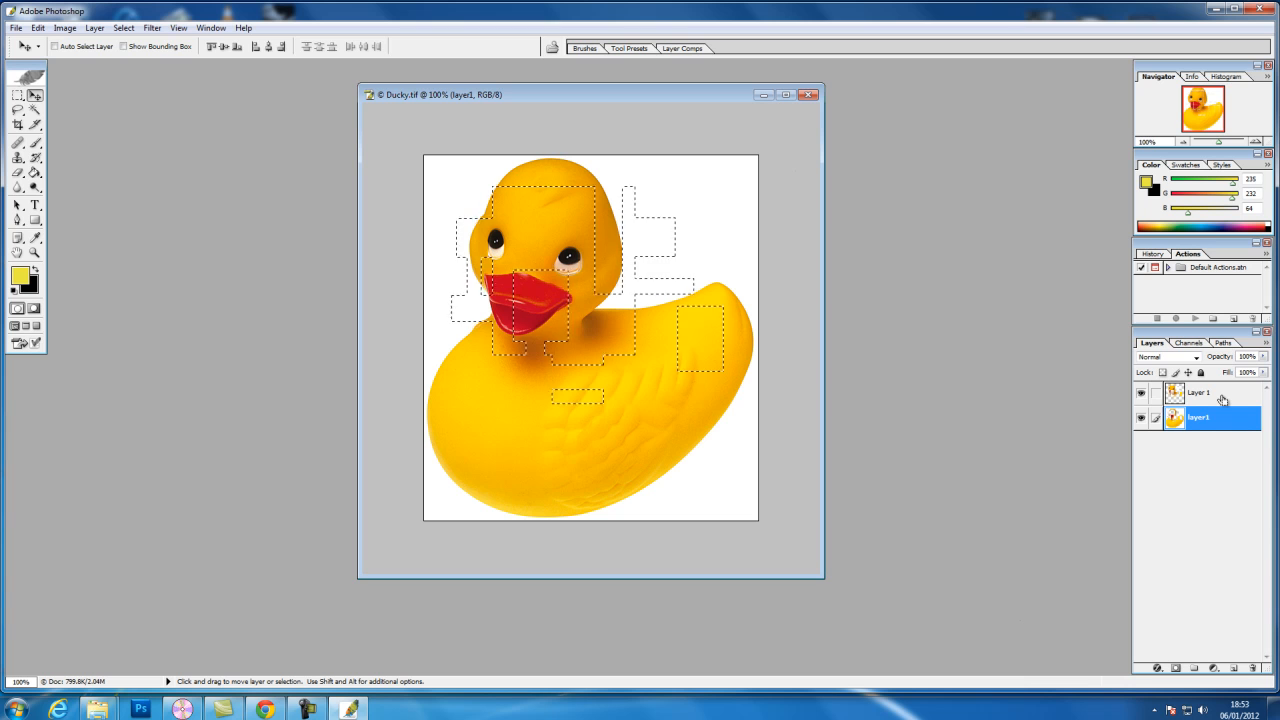
key(ctrl+d)
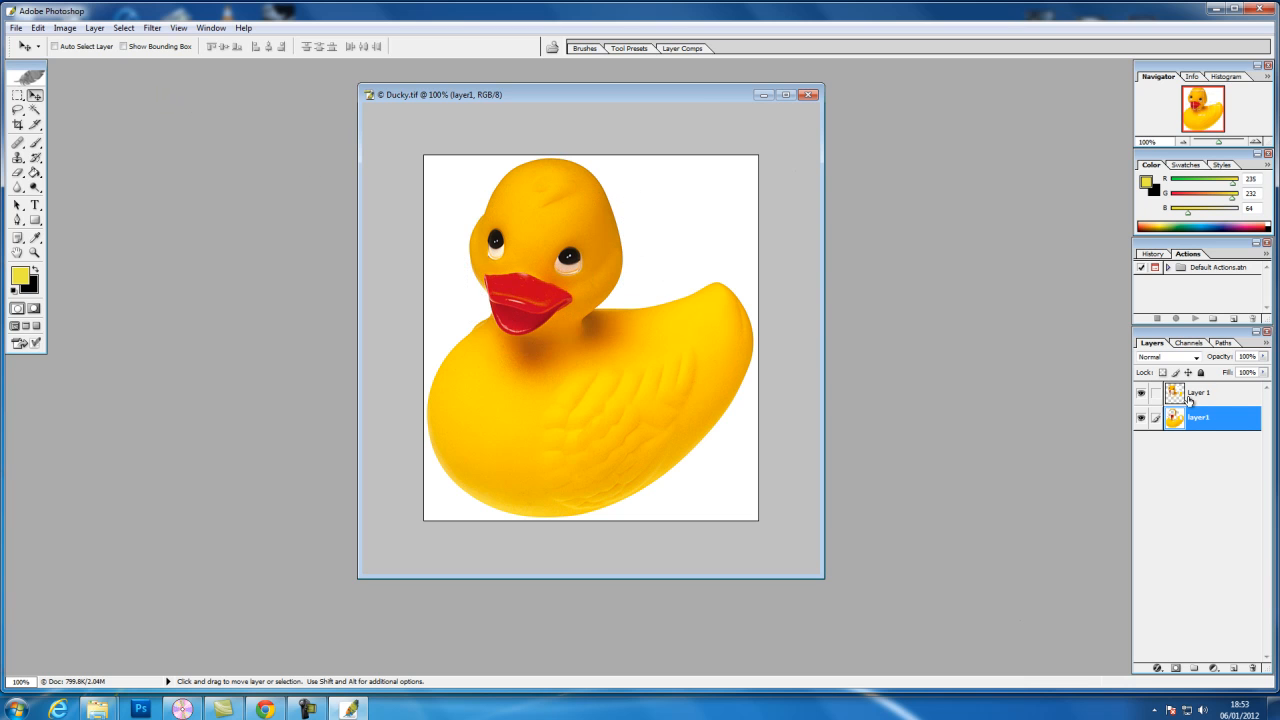
Make Layer 1 active, load the contents of layer1 as a selection once more, and clear the selection
key(shift)
click(94, 27)
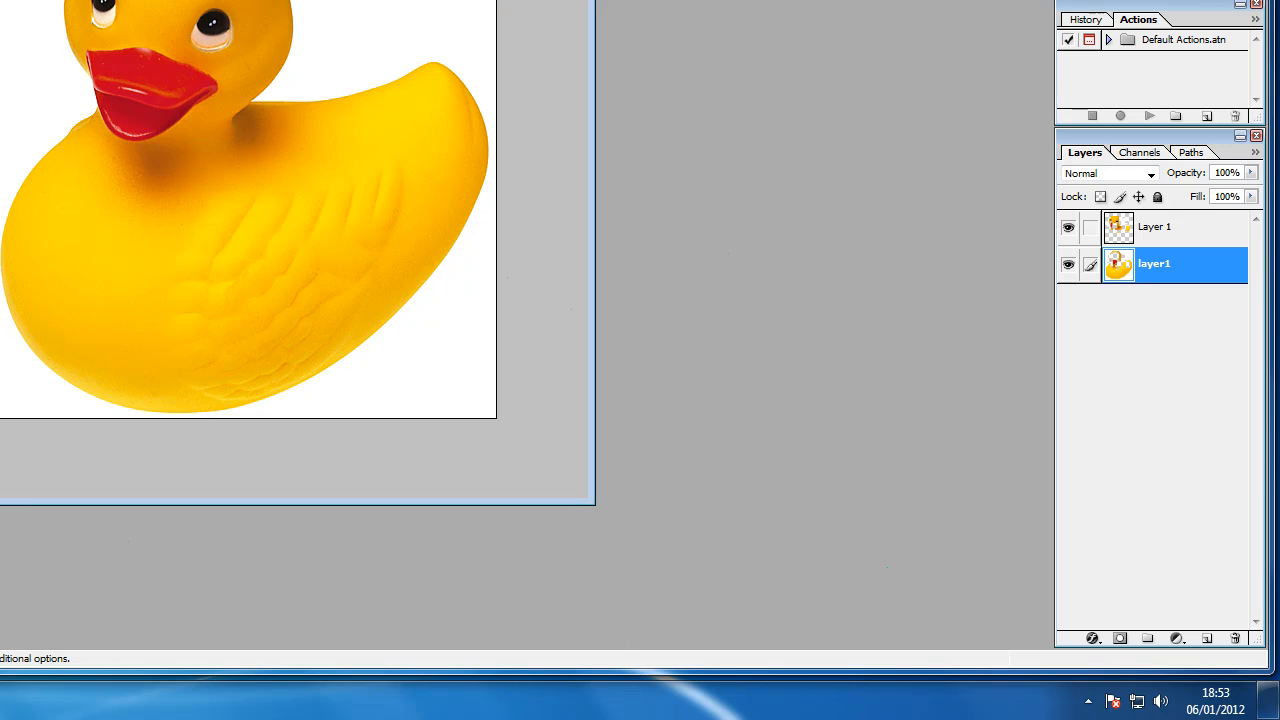
click(1172, 236)
ctrl+click(1183, 259)
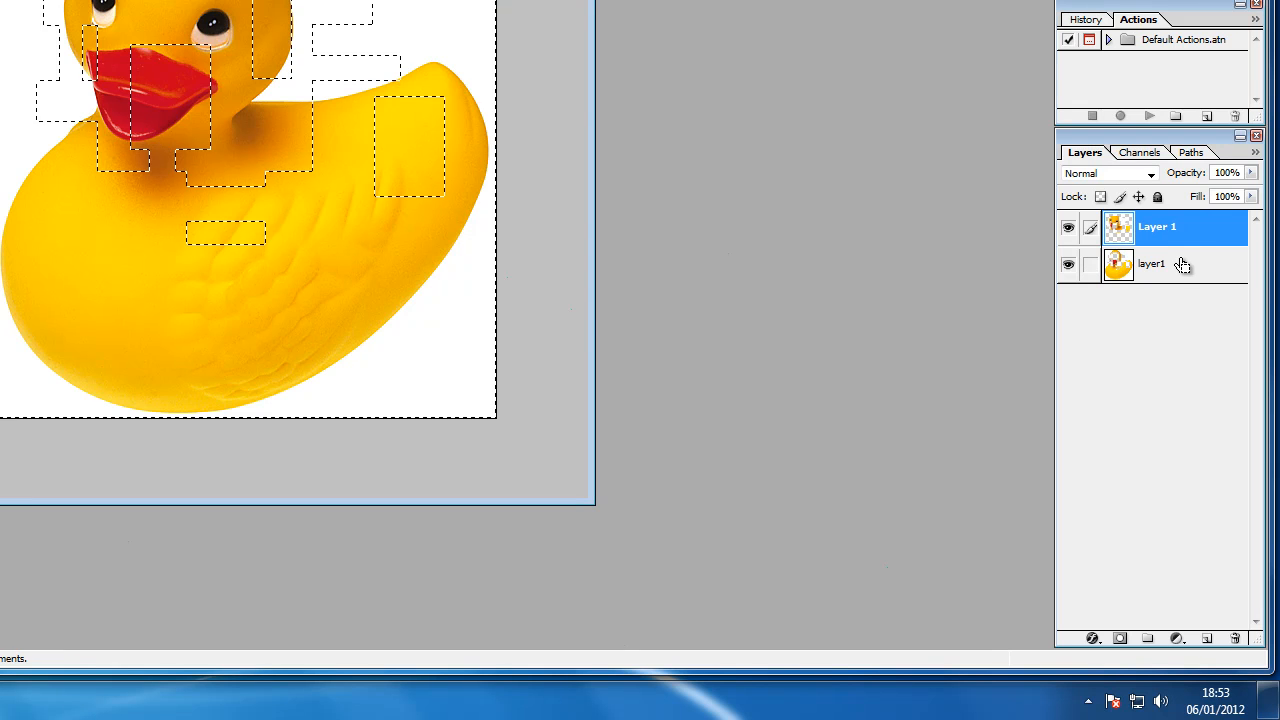
key(ctrl+d)
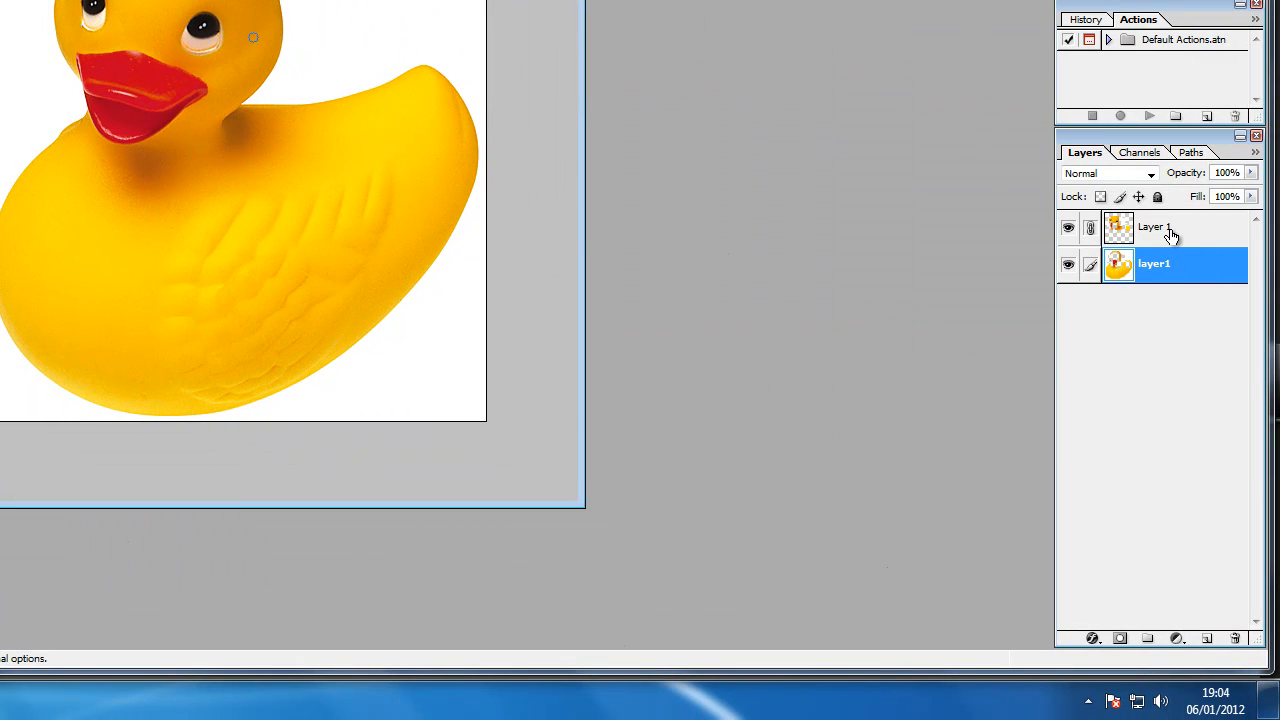
Unlink Layer 1 from layer1 and rename it as layer2
click(1090, 228)
click(1163, 230)
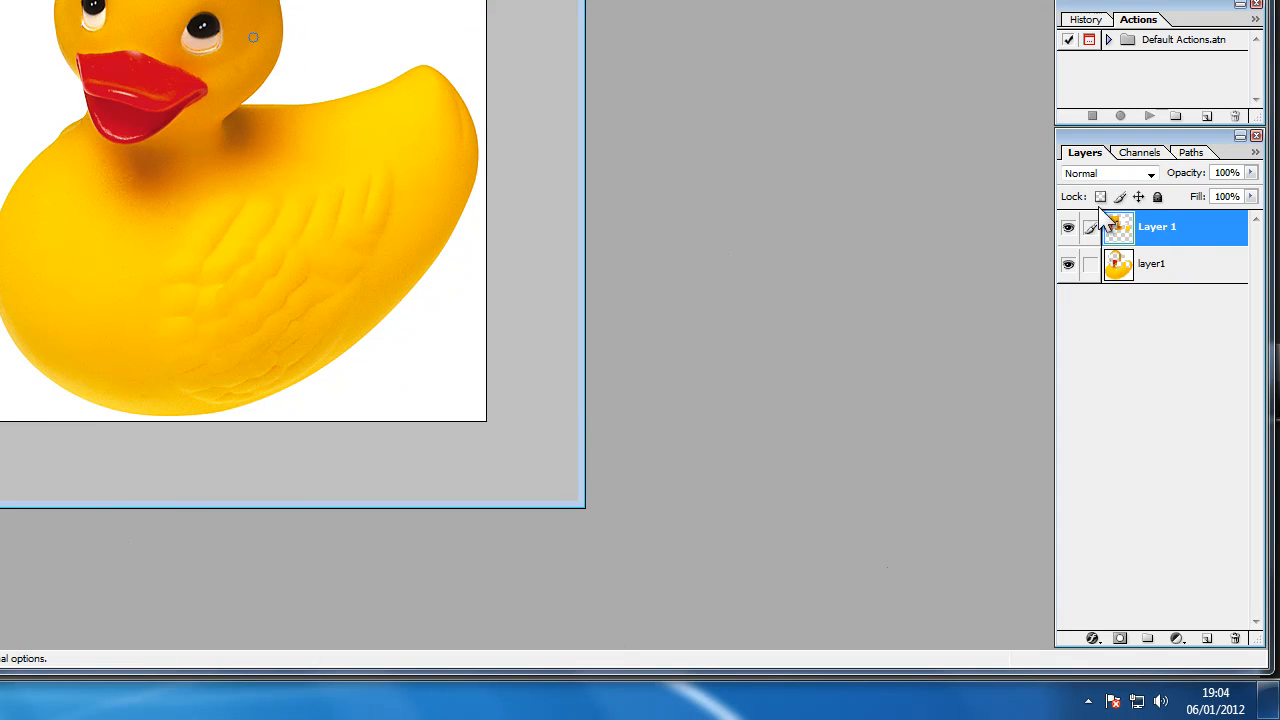
double_click(1177, 229)
key(BackSpace)
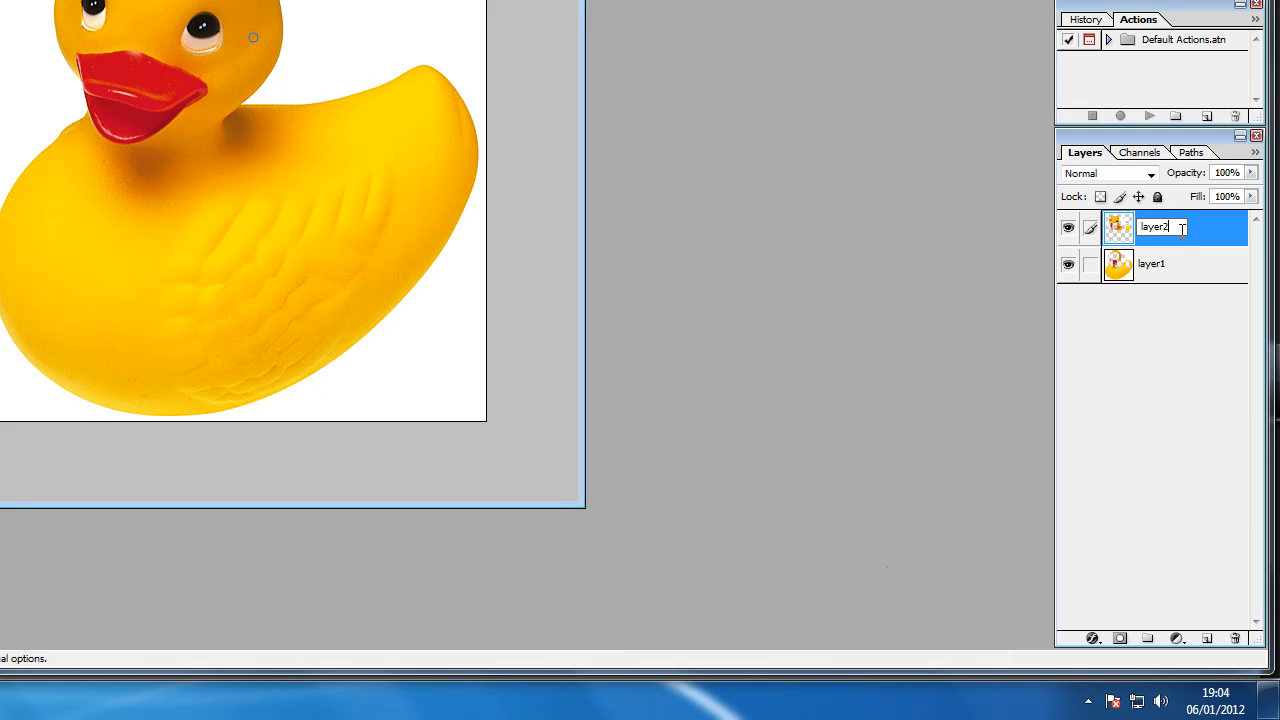
key(Return)
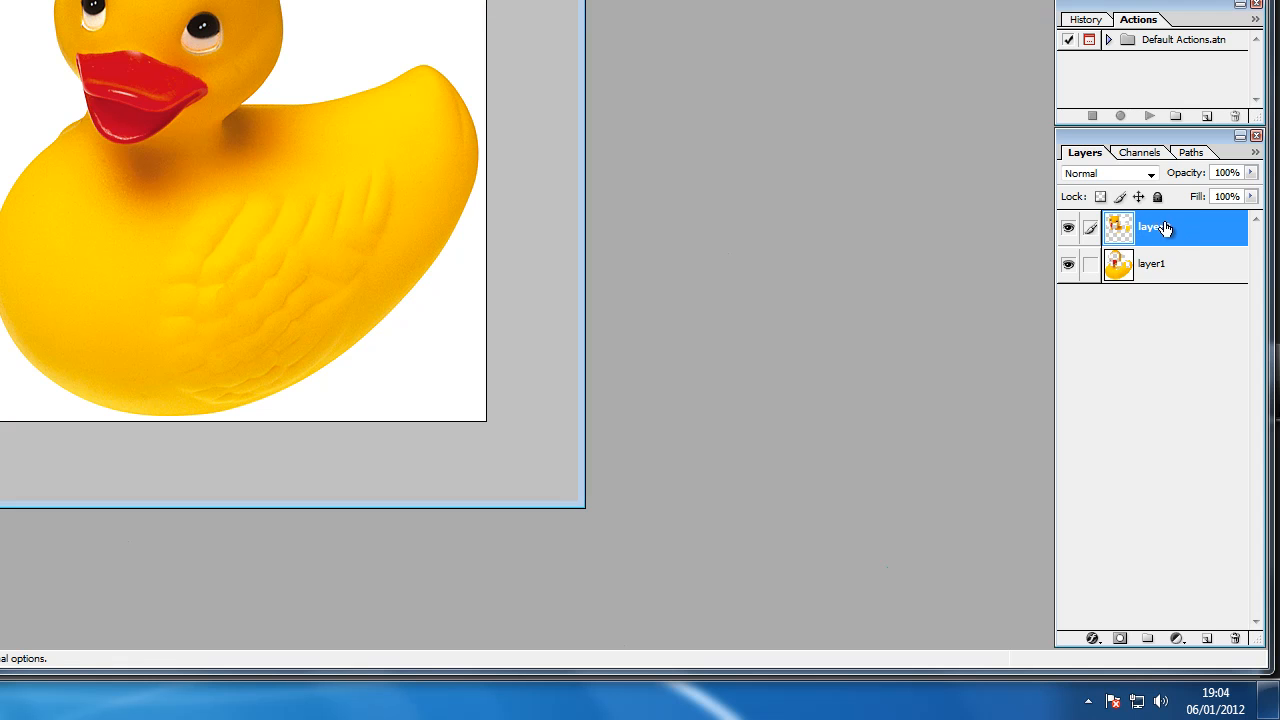
Link layer1 to the active layer2
click(1091, 265)
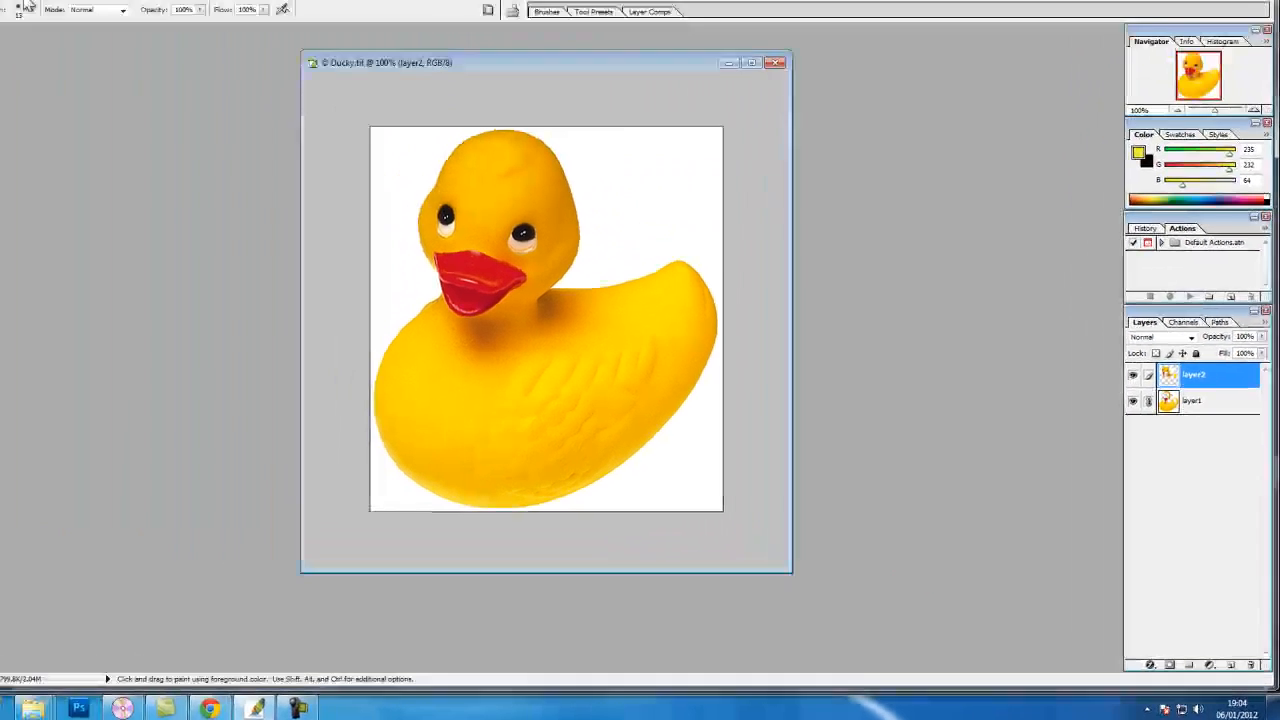
Merge the linked layers into one and rename the merged layer as layer1
click(94, 27)
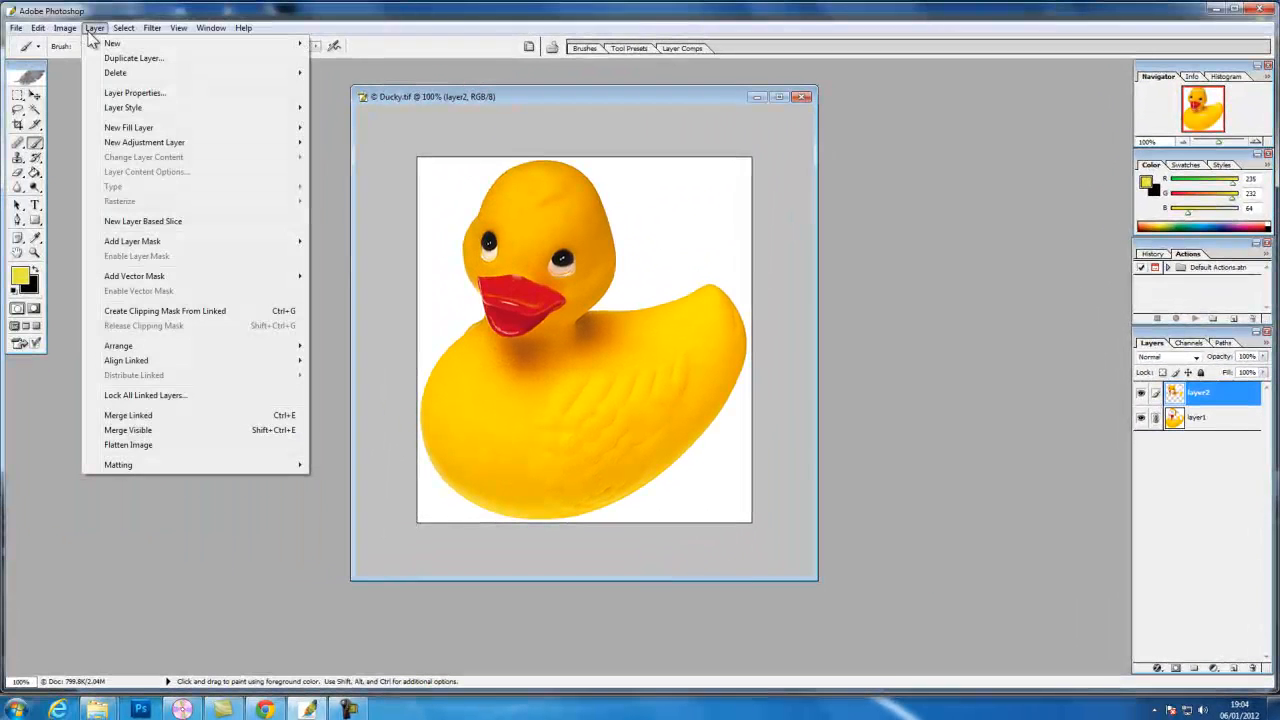
click(128, 415)
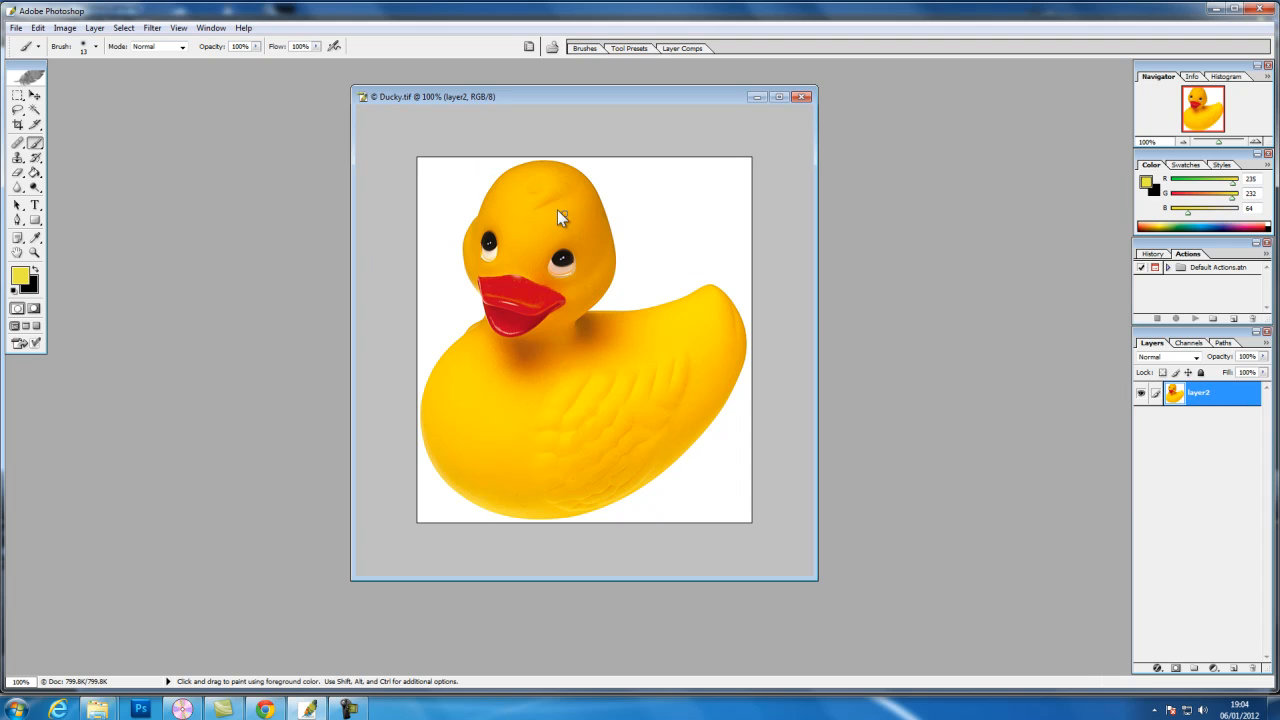
double_click(1199, 394)
key(Return)
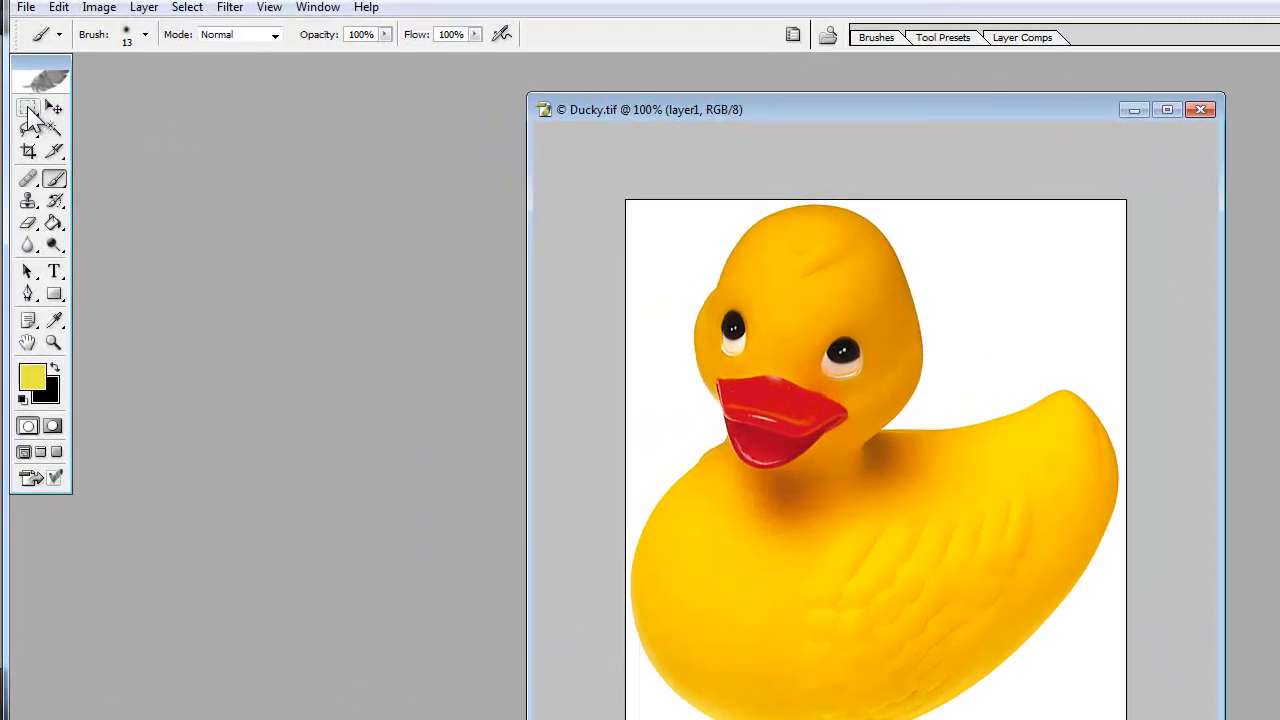
Make an elliptical selection over the duck's beak, neck and right-hand eye with the Elliptical Marquee tool
click(18, 95)
click(29, 108)
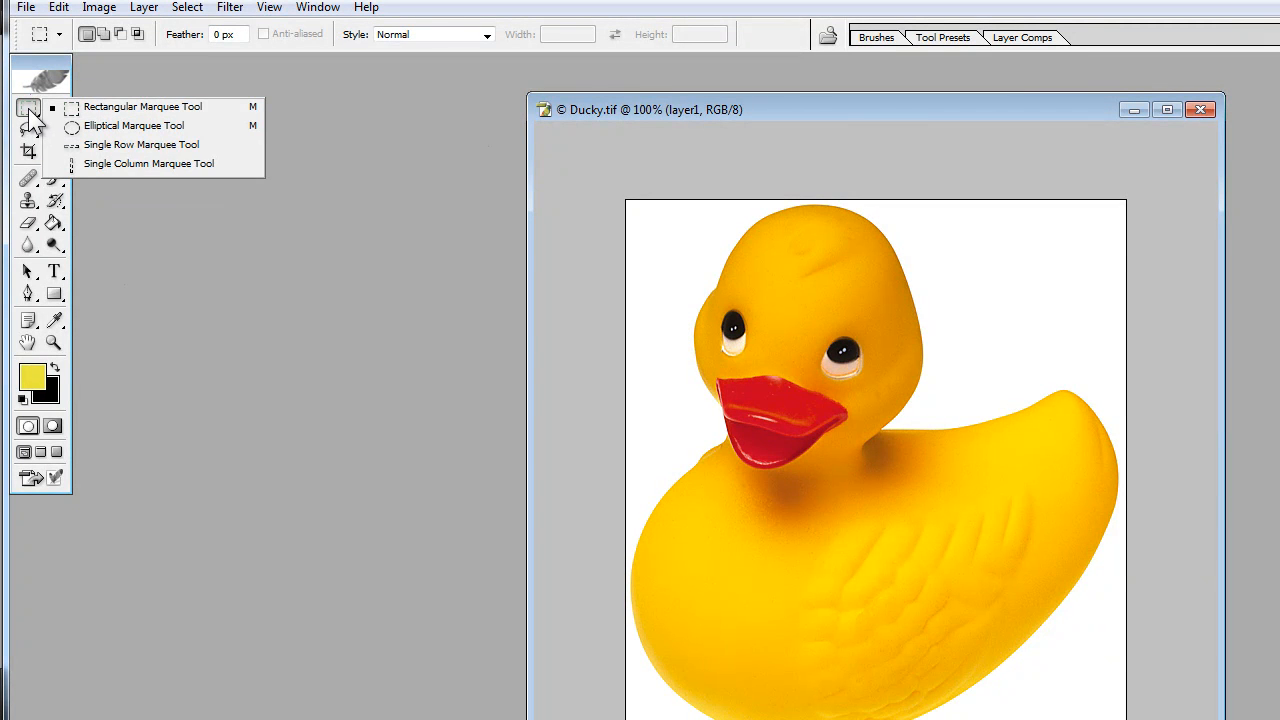
click(104, 127)
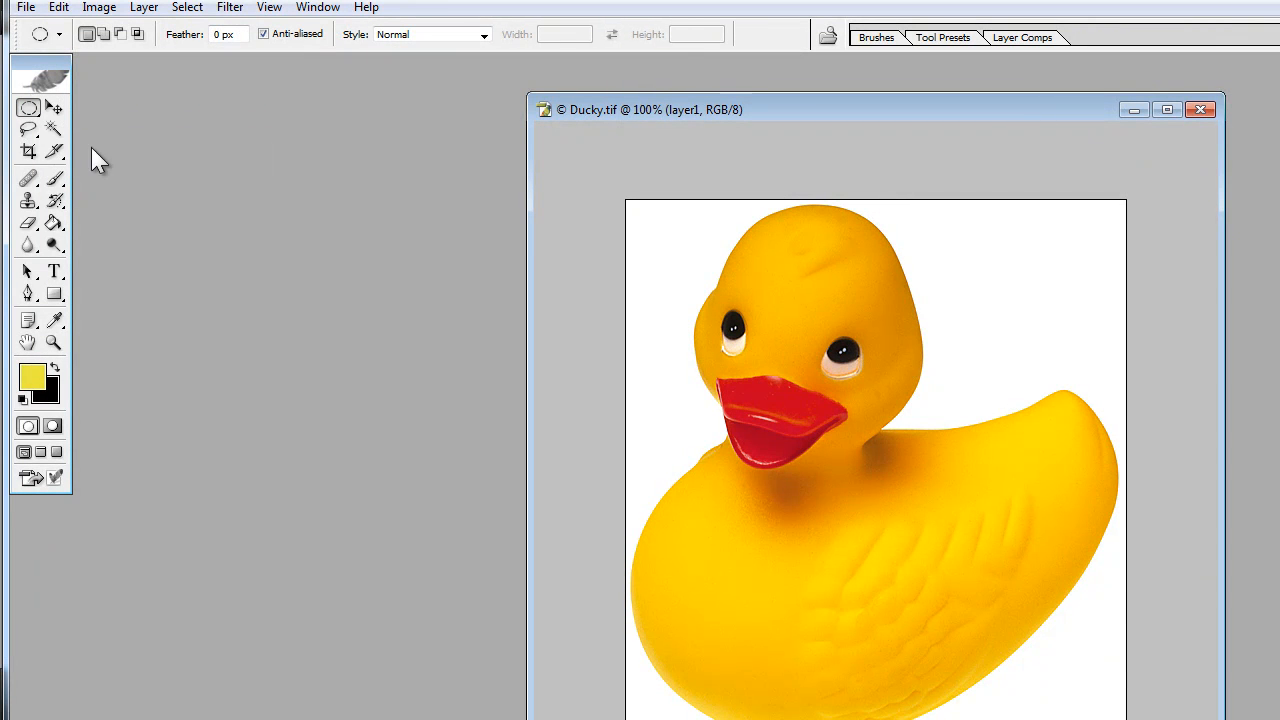
drag(746, 543, 978, 362)
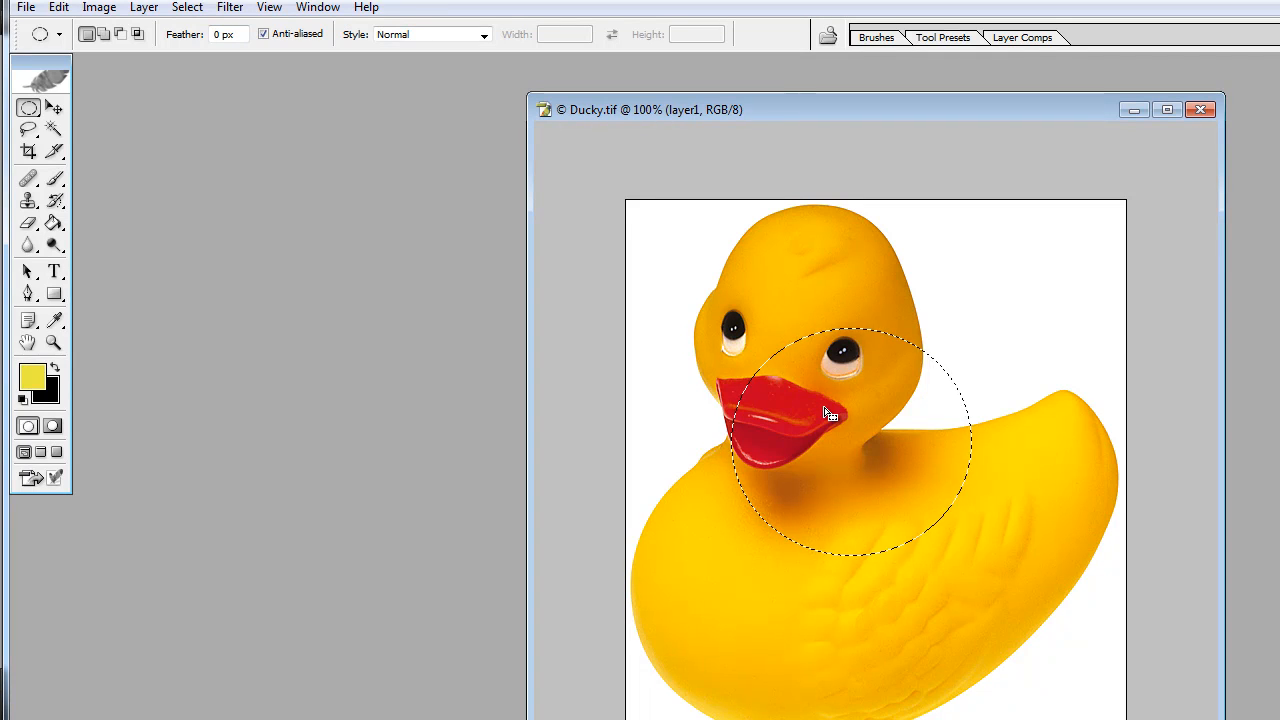
Add four smaller elliptical areas to the selection, over the head, above the tail, on the wing and on the lower body
key(shift)
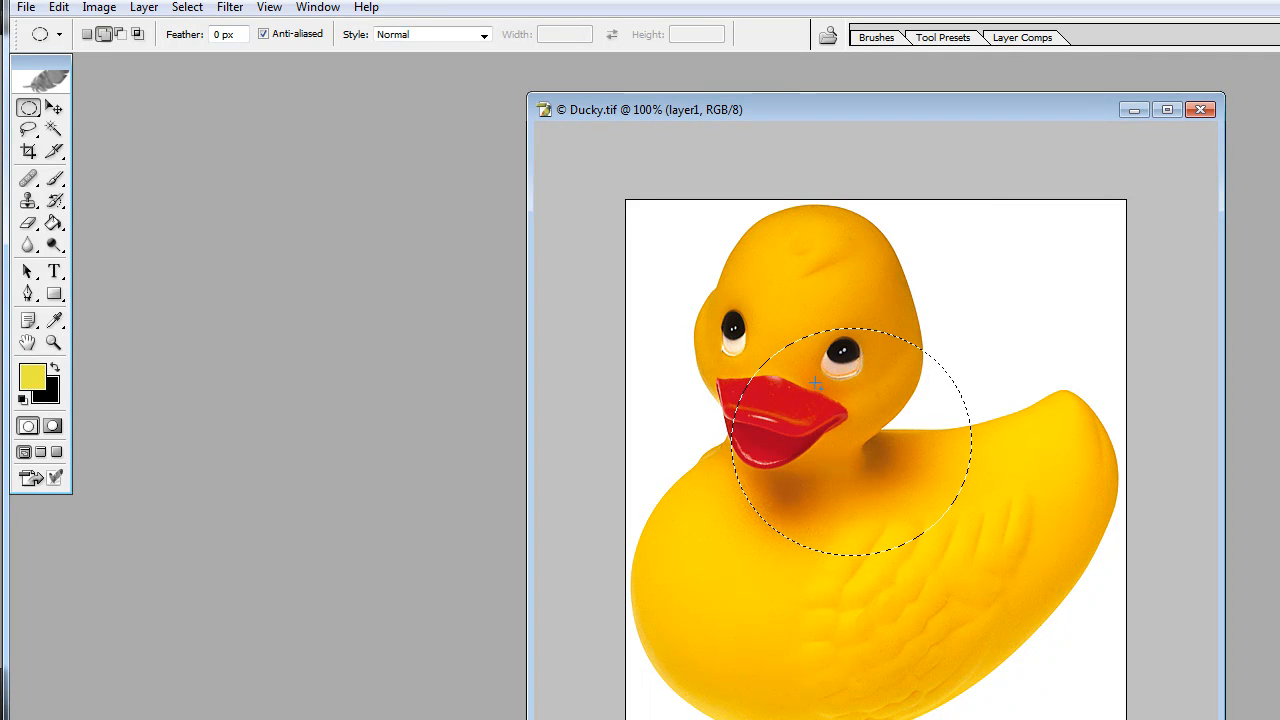
drag(910, 272, 910, 273)
drag(1046, 388, 1057, 376)
drag(1030, 598, 1030, 598)
drag(860, 614, 879, 632)
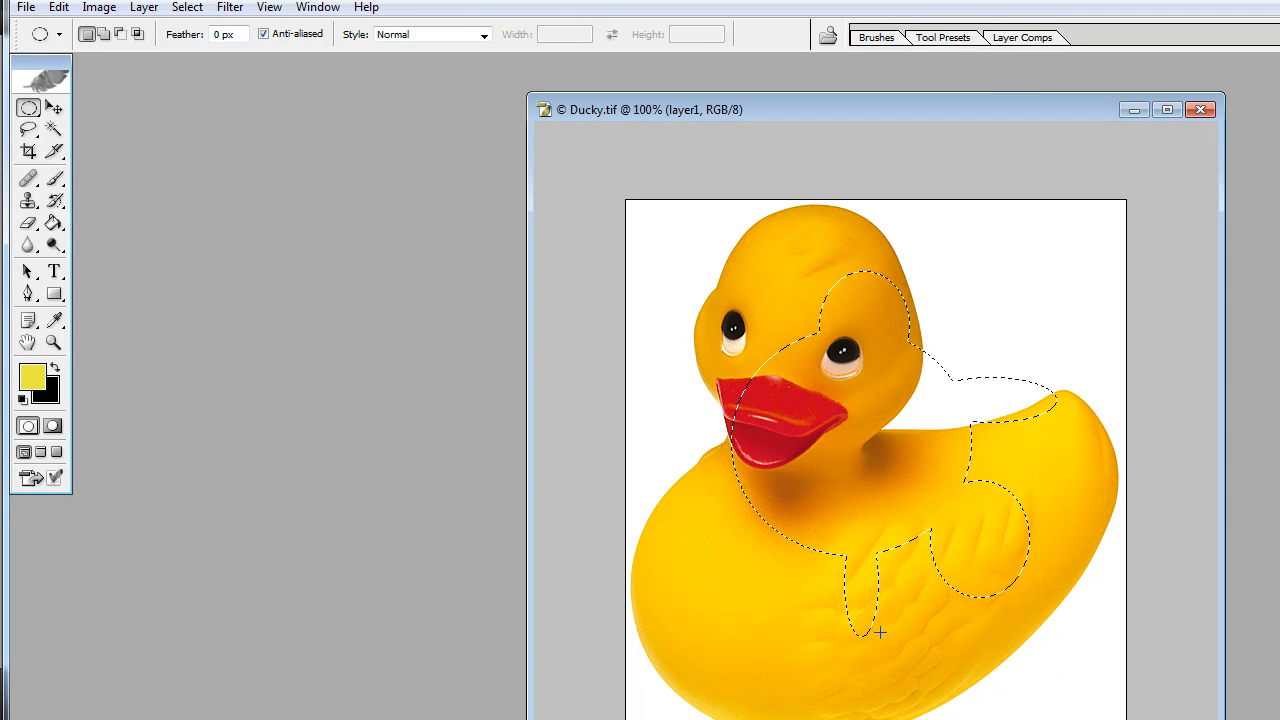
Subtract elliptical areas around the beak, neck and face from the selection, and deselect everything
key(alt)
drag(832, 449, 860, 428)
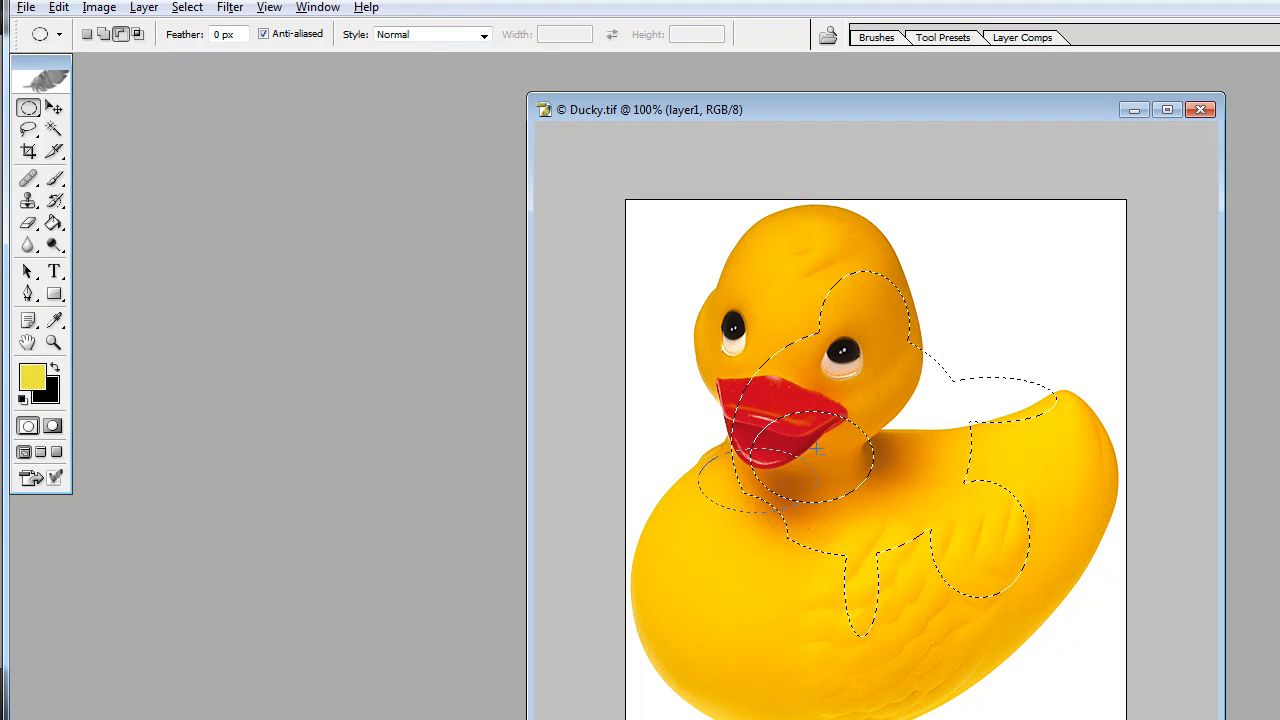
drag(843, 373, 846, 378)
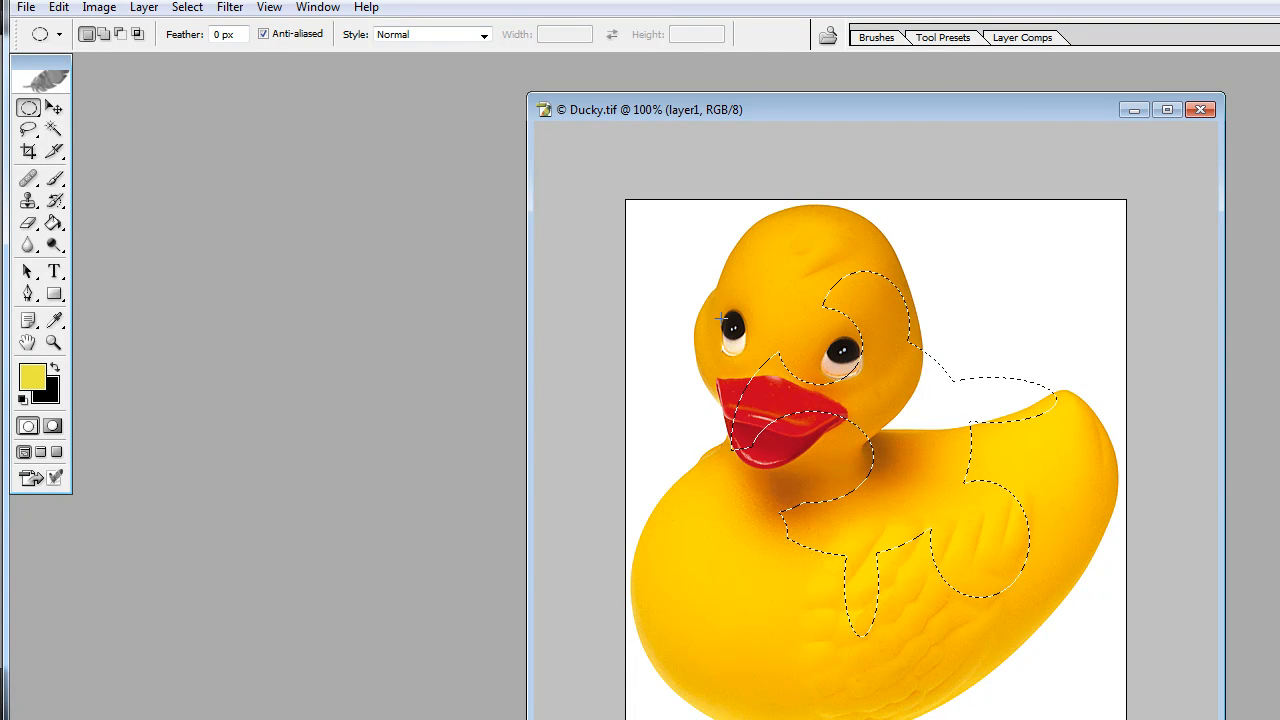
click(186, 8)
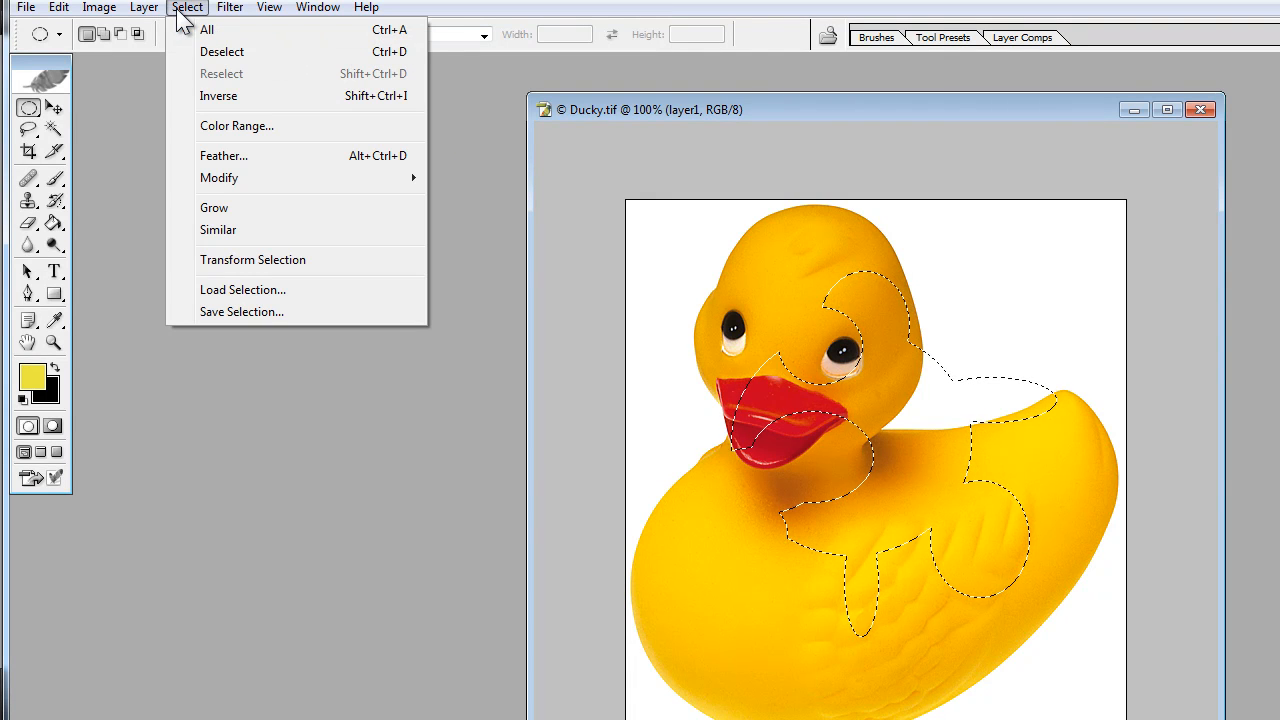
click(226, 55)
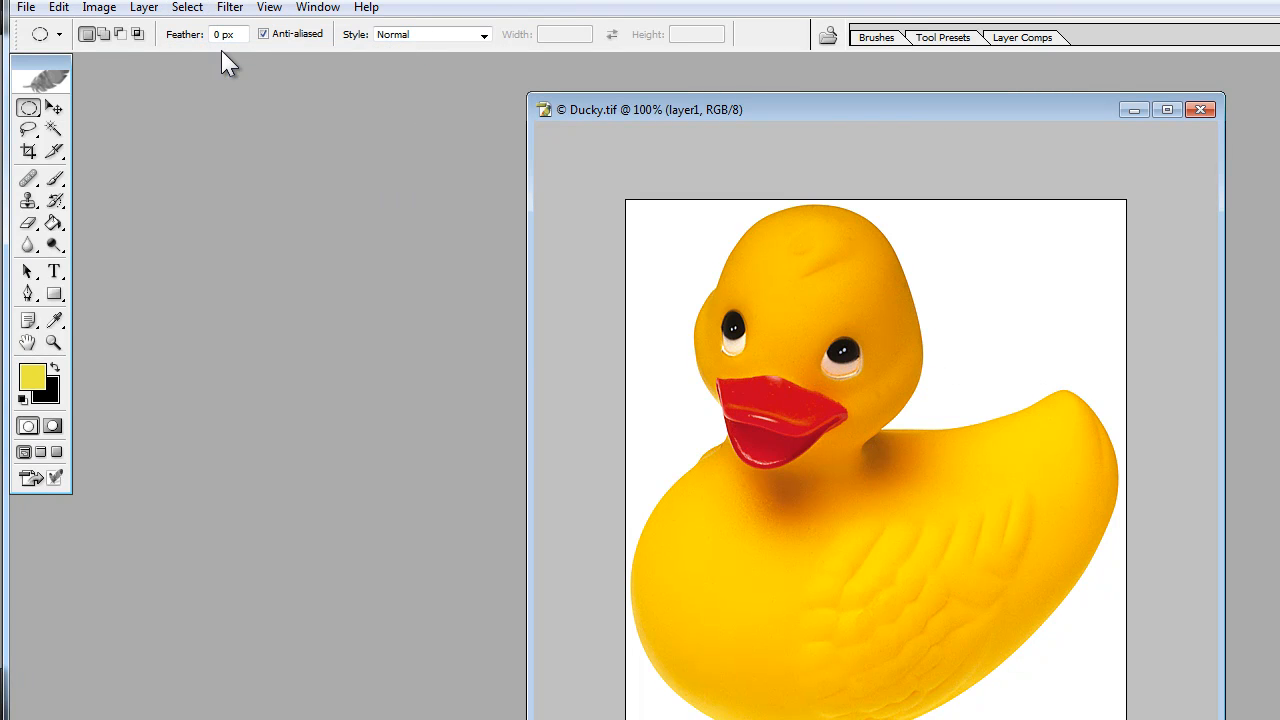
Try another elliptical selection near the duck's head, clear it, and move the image window slightly up and left
drag(972, 339, 991, 325)
click(860, 357)
drag(842, 115, 834, 98)
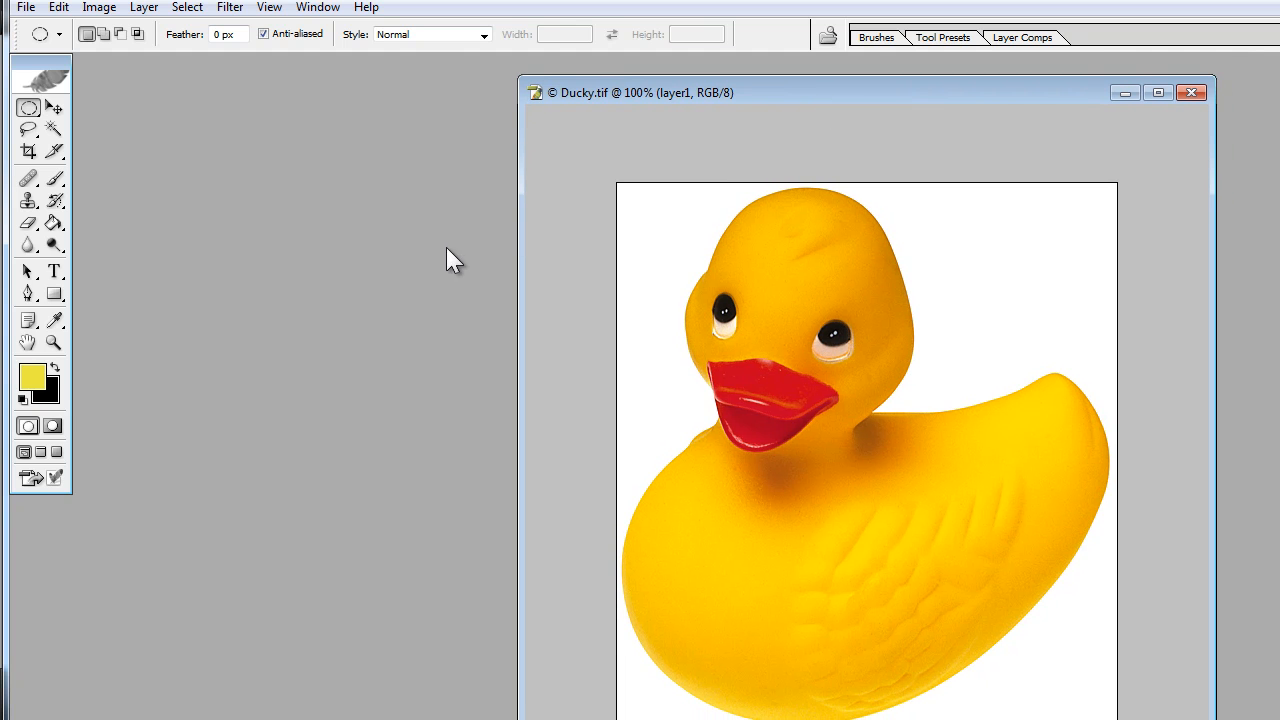
Select a single row of pixels running across the duck's beak with the Single Row Marquee tool
drag(29, 108, 85, 162)
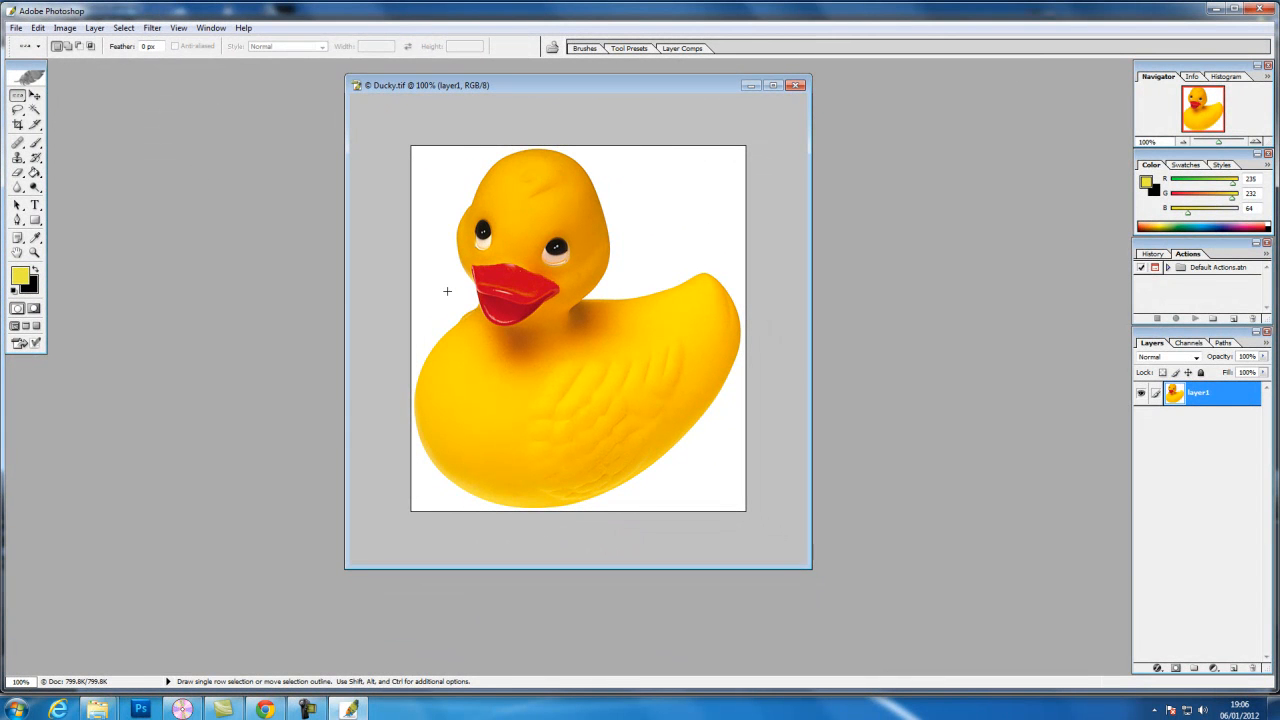
click(447, 290)
Select a single column of pixels just left of the duck's head with the Single Column Marquee tool, and deselect it
click(17, 95)
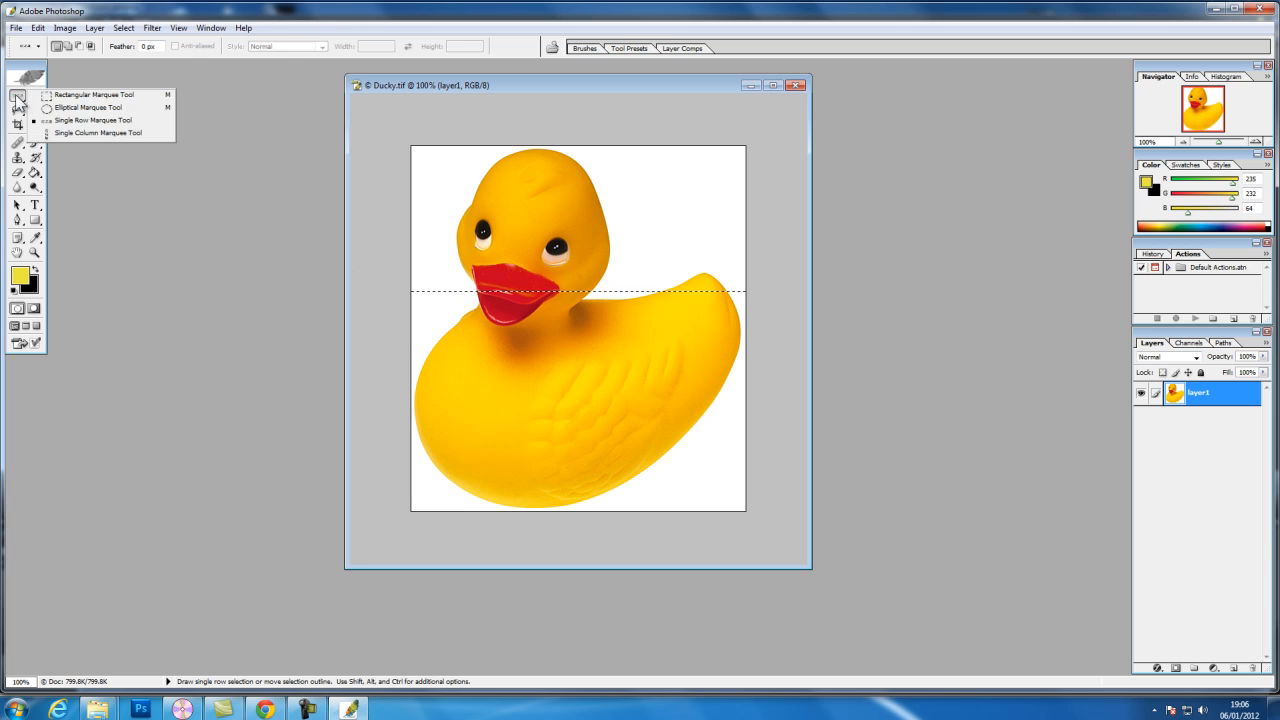
click(64, 133)
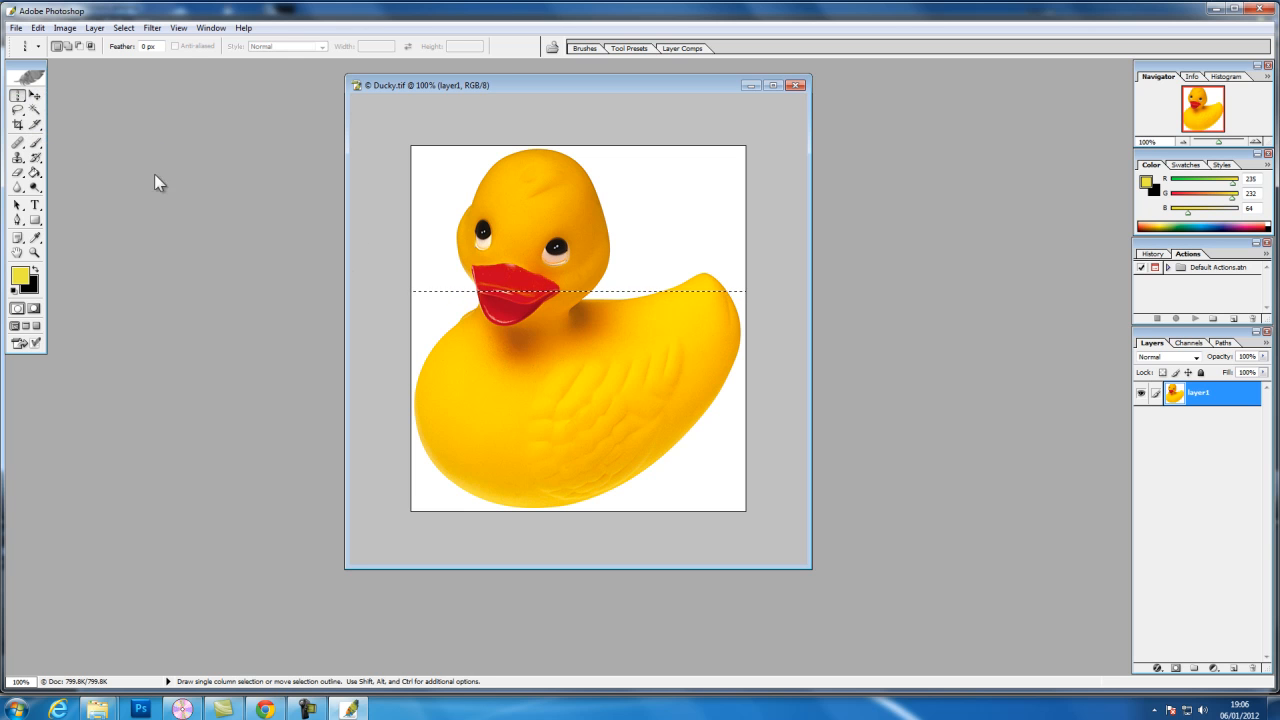
click(449, 245)
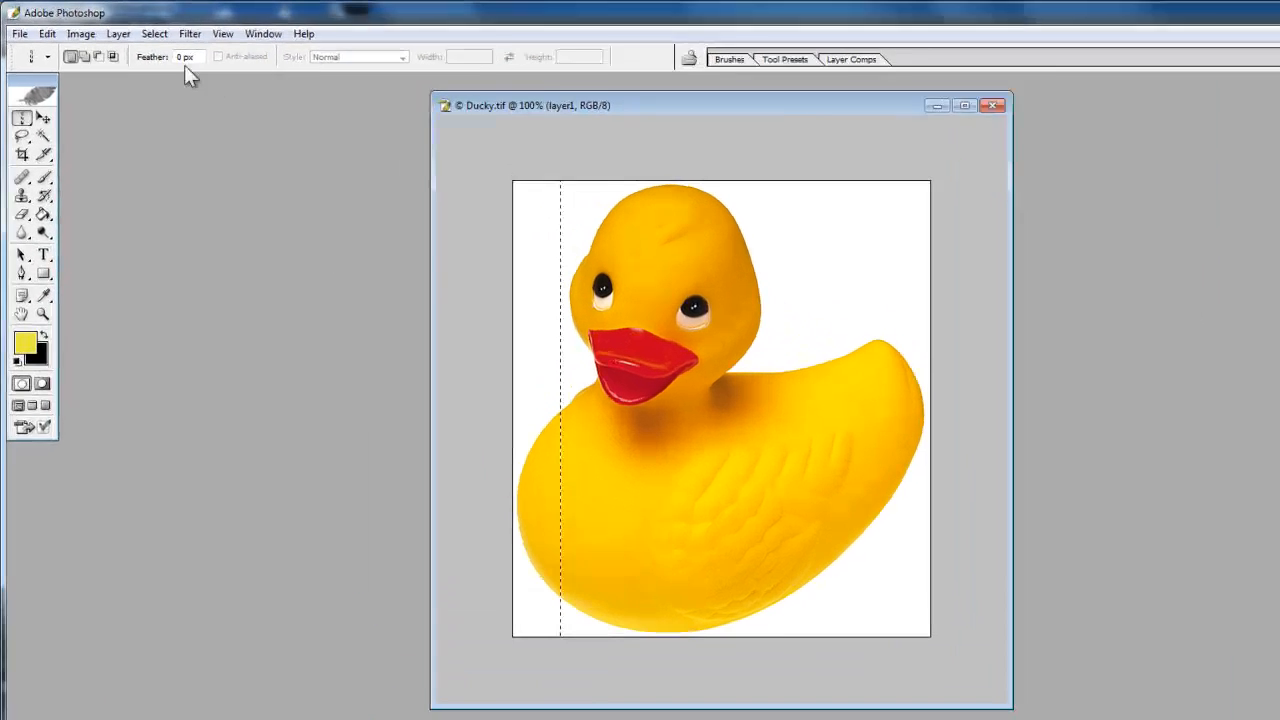
click(154, 33)
click(178, 72)
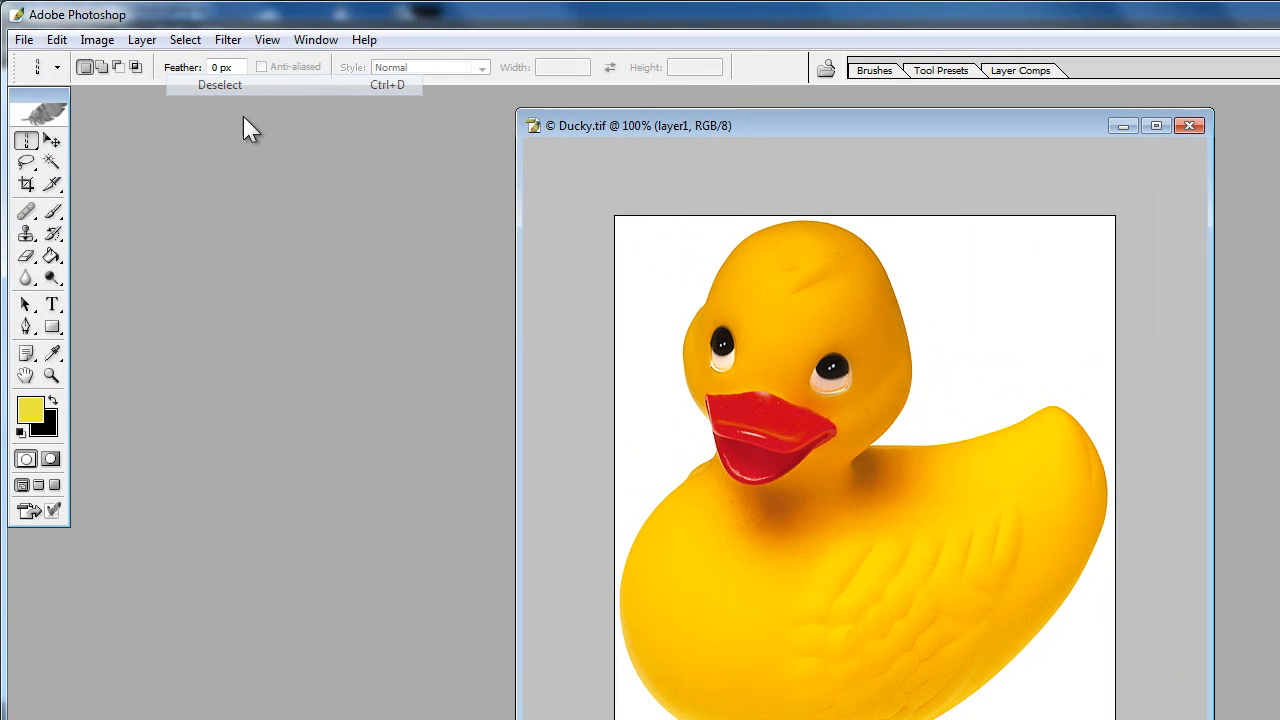